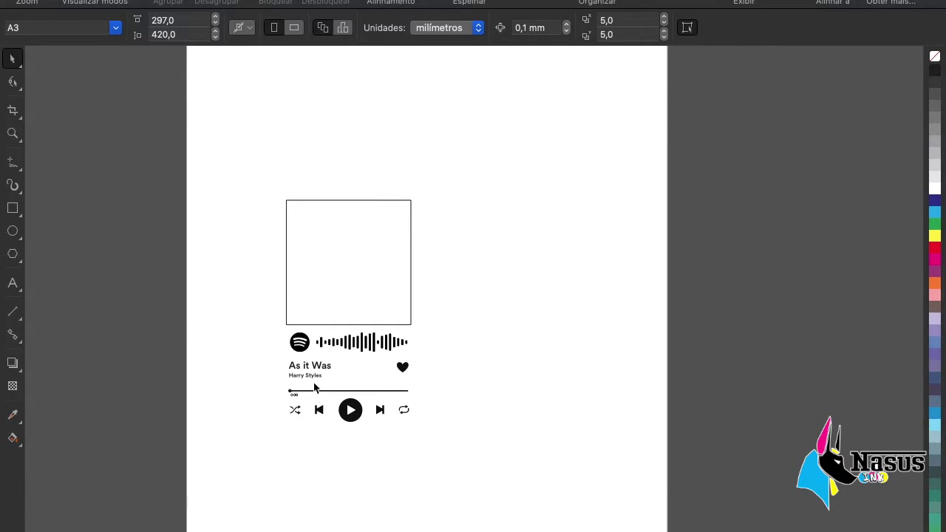
# Examine the plaque layout, including the photo frame, Spotify code, song title, heart and player controls.
pyautogui.scroll(3, 313, 406)
pyautogui.scroll(2, 338, 277)
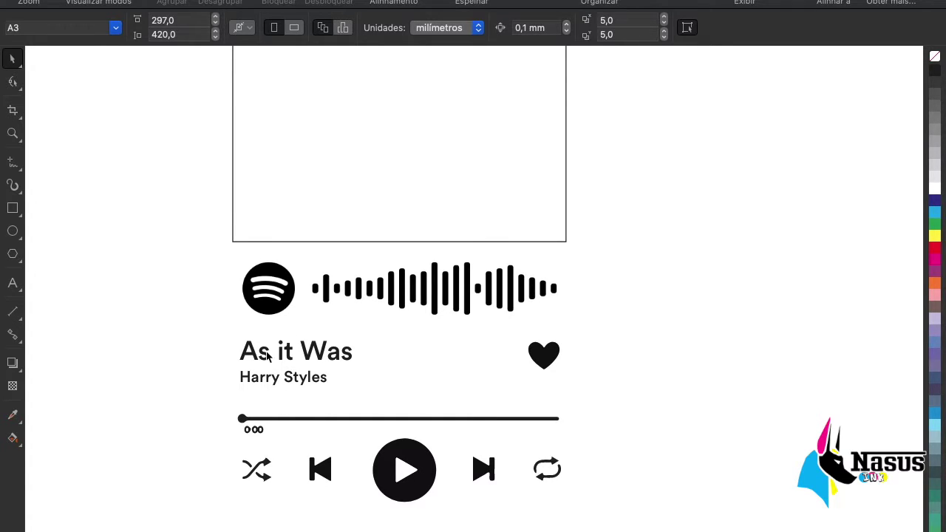
pyautogui.scroll(-2, 392, 437)
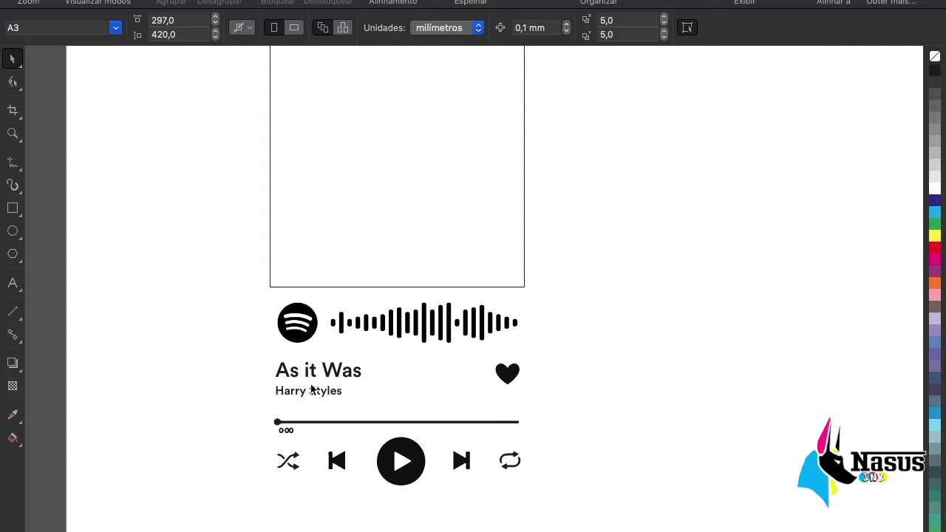
pyautogui.scroll(-3, 385, 286)
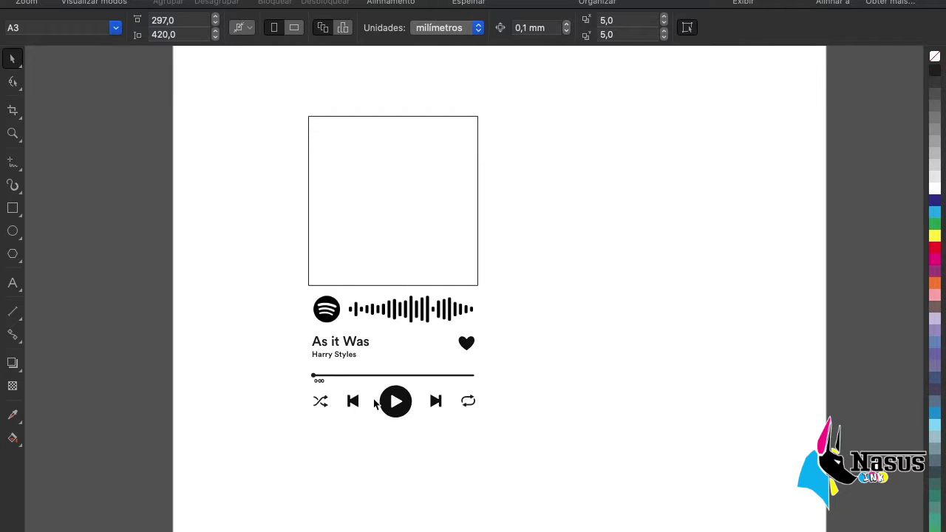
pyautogui.scroll(1, 311, 307)
pyautogui.scroll(1, 312, 307)
pyautogui.scroll(-1, 313, 309)
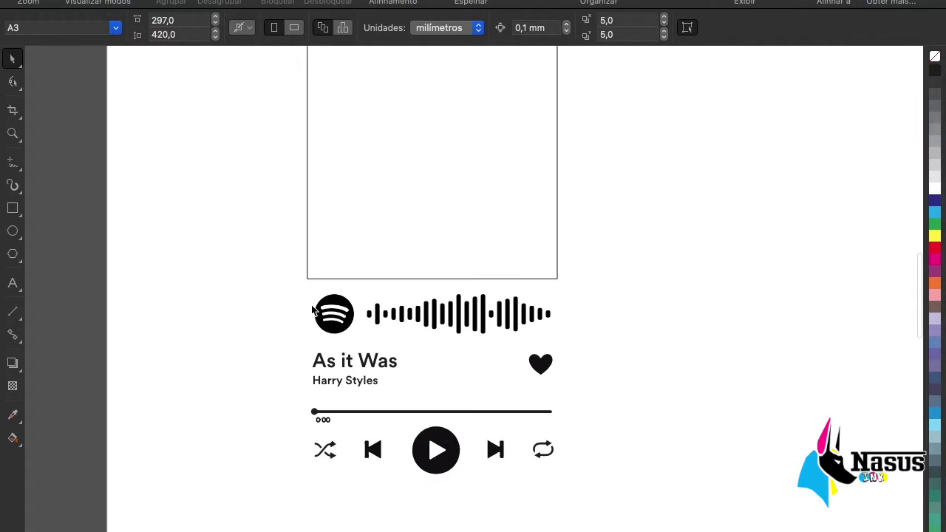
pyautogui.scroll(-1, 510, 412)
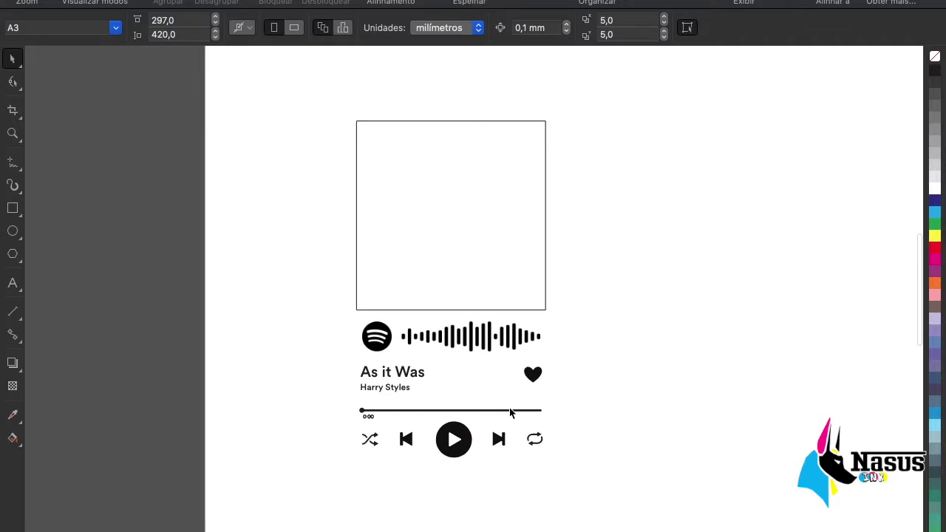
pyautogui.hscroll(2, 510, 414)
# Go to a blank page and draw a rectangle near its middle.
pyautogui.hotkey('ctrl', 'a')
pyautogui.press('Delete')
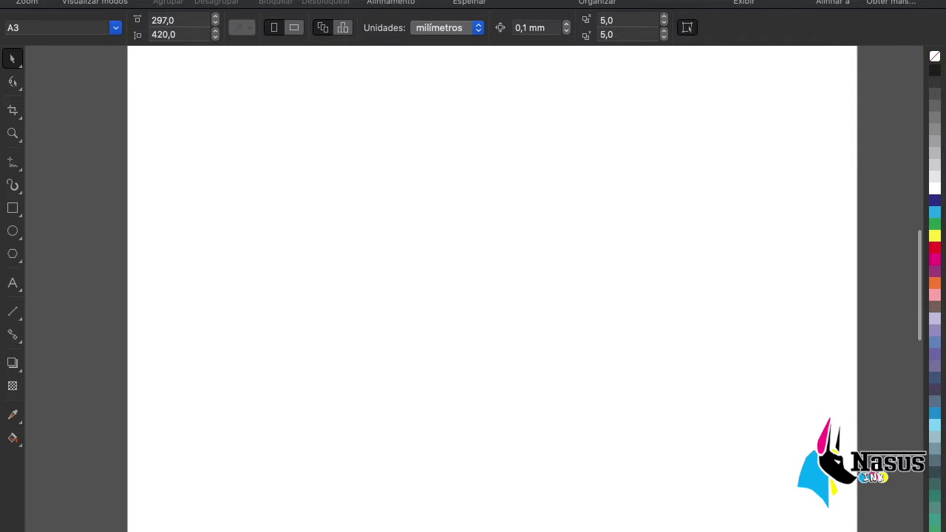
pyautogui.scroll(-1, 484, 318)
pyautogui.scroll(-1, 484, 319)
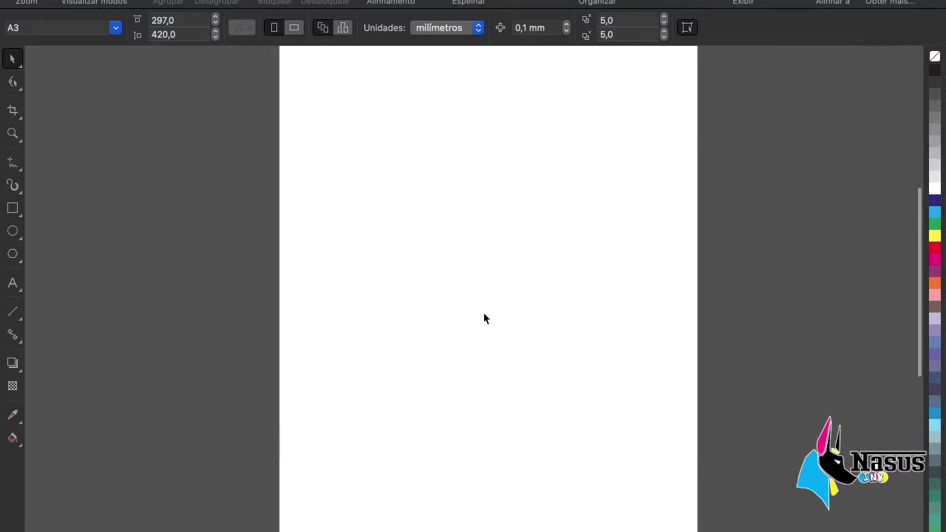
pyautogui.click(13, 208)
pyautogui.moveTo(400, 199); pyautogui.dragTo(524, 341)
# Set the rectangle's size to 100 mm wide by 150 mm high and move it to the centre of the page.
pyautogui.click(171, 22)
pyautogui.doubleClick(171, 21)
pyautogui.write('100')
pyautogui.press('Tab')
pyautogui.write('150')
pyautogui.press('Tab')
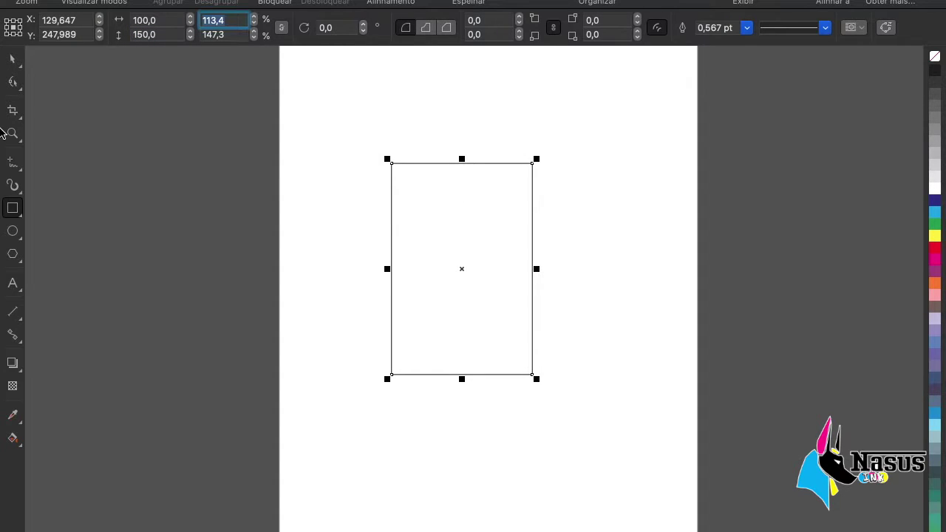
pyautogui.click(11, 60)
pyautogui.moveTo(437, 287); pyautogui.dragTo(463, 306)
pyautogui.click(539, 352)
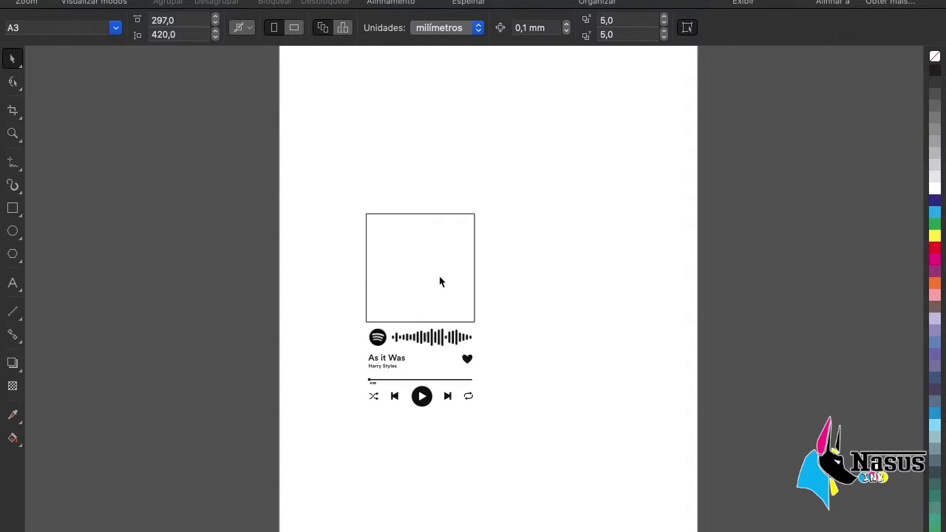
pyautogui.click(417, 299)
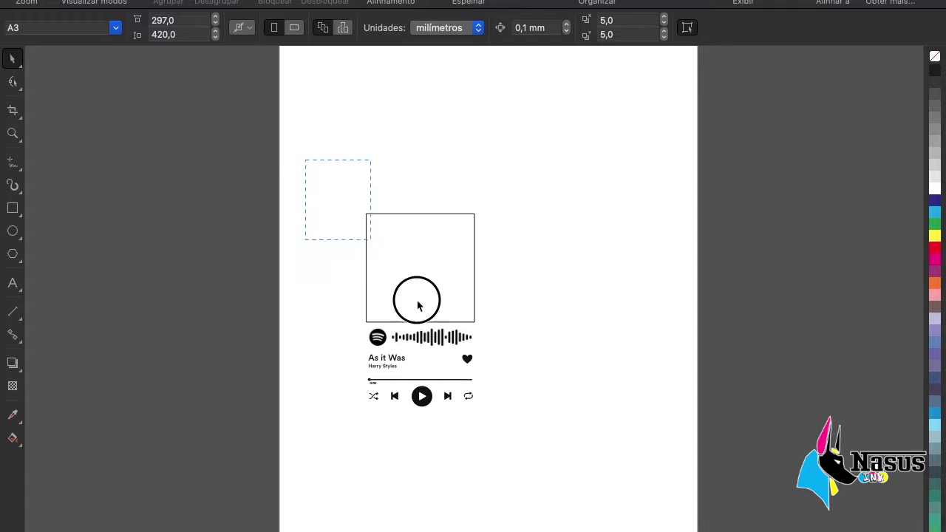
pyautogui.rightClick(429, 252)
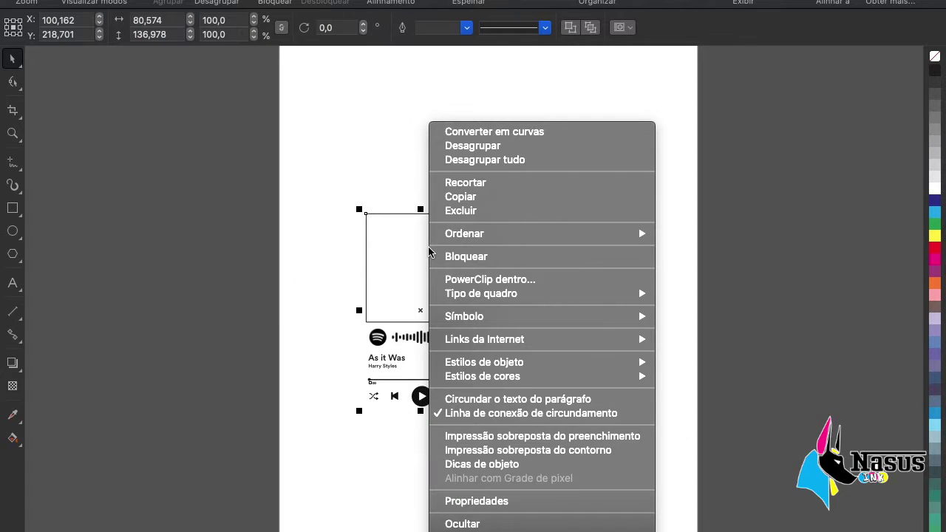
pyautogui.moveTo(538, 298)
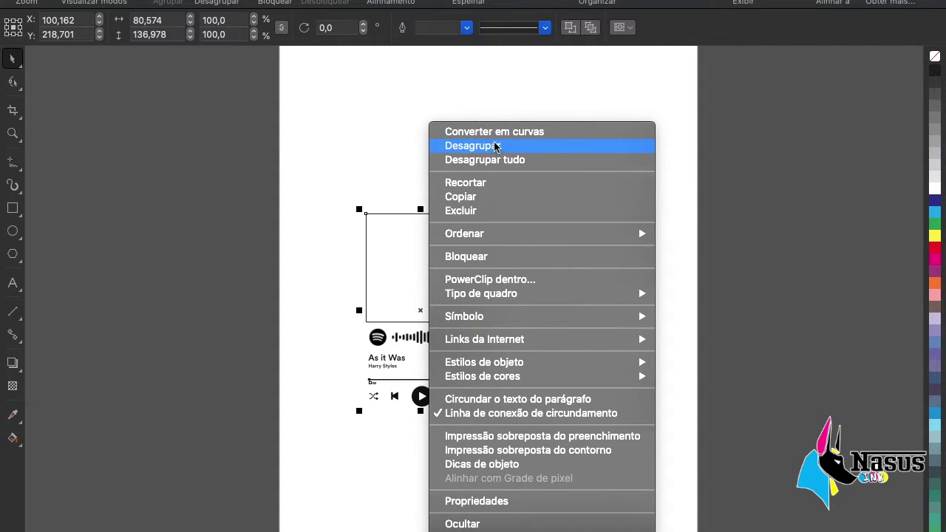
pyautogui.click(321, 148)
pyautogui.click(323, 158)
# Transfer the whole plaque design from its page to the rectangle's page and position it centred inside the rectangle.
pyautogui.moveTo(319, 177); pyautogui.dragTo(585, 495)
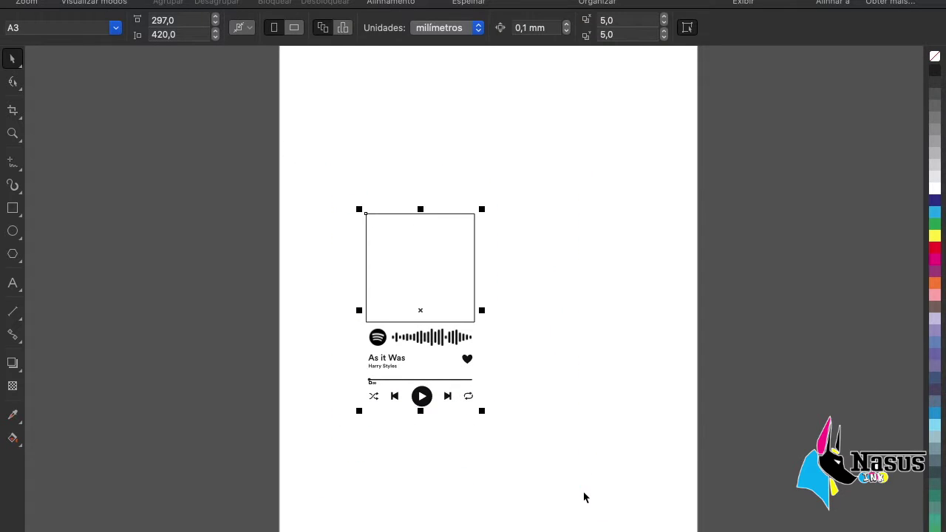
pyautogui.press('super+x')
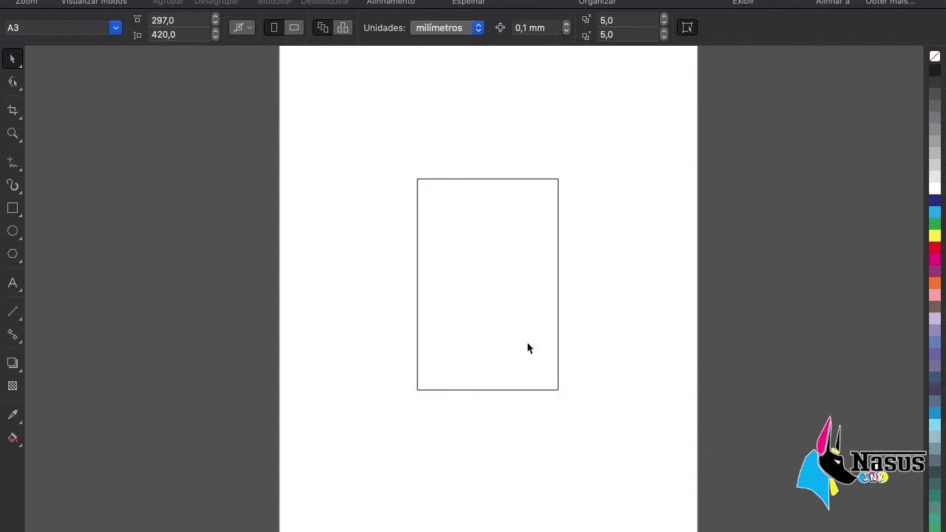
pyautogui.press('super+v')
pyautogui.moveTo(424, 311); pyautogui.dragTo(488, 292)
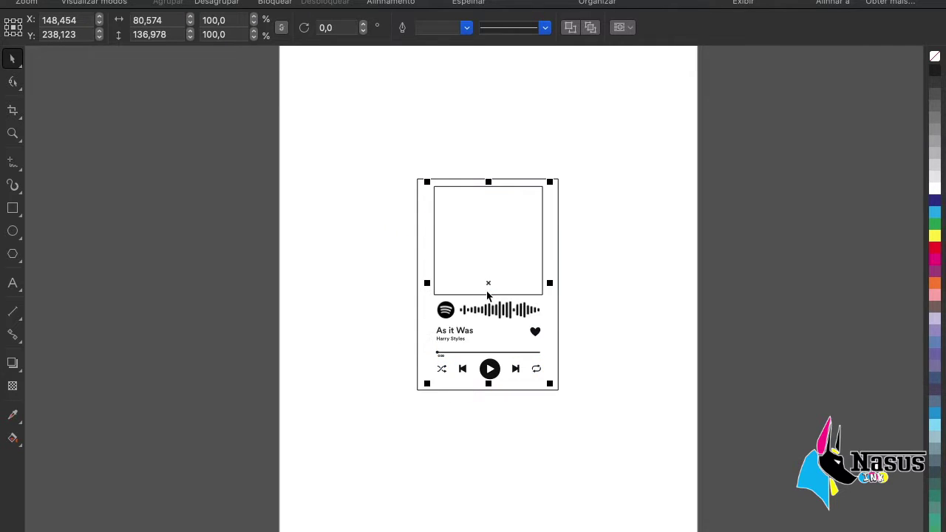
pyautogui.click(645, 299)
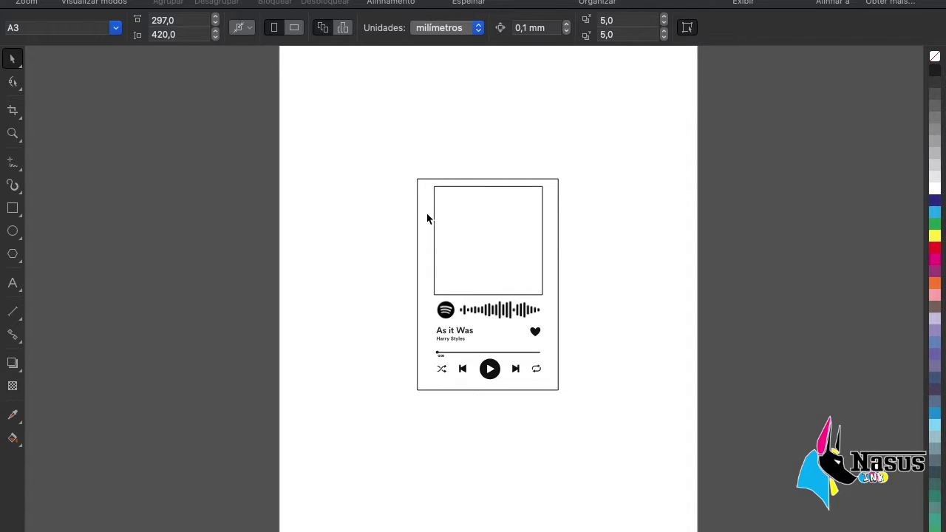
# Remove the 100 x 150 mm rectangle surrounding the plaque design.
pyautogui.click(389, 185)
pyautogui.moveTo(418, 196); pyautogui.dragTo(296, 181)
pyautogui.press('Delete')
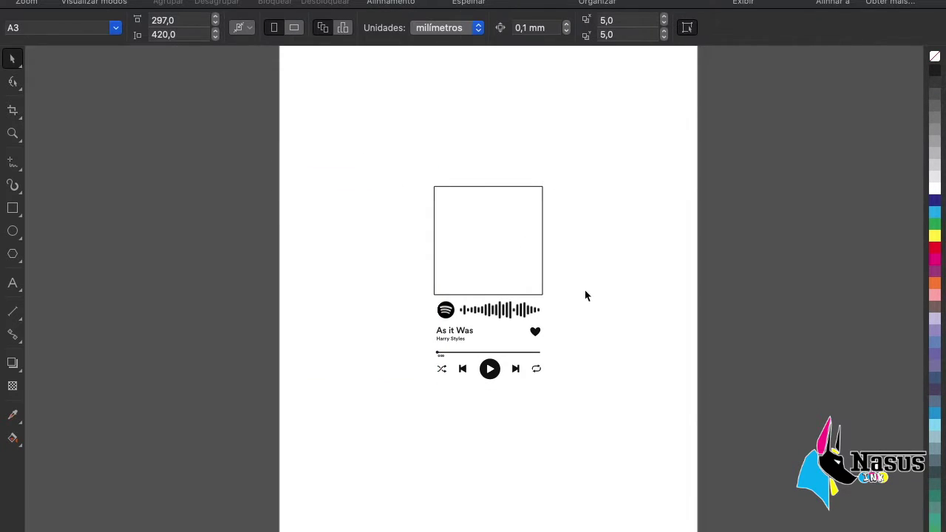
pyautogui.scroll(3, 585, 295)
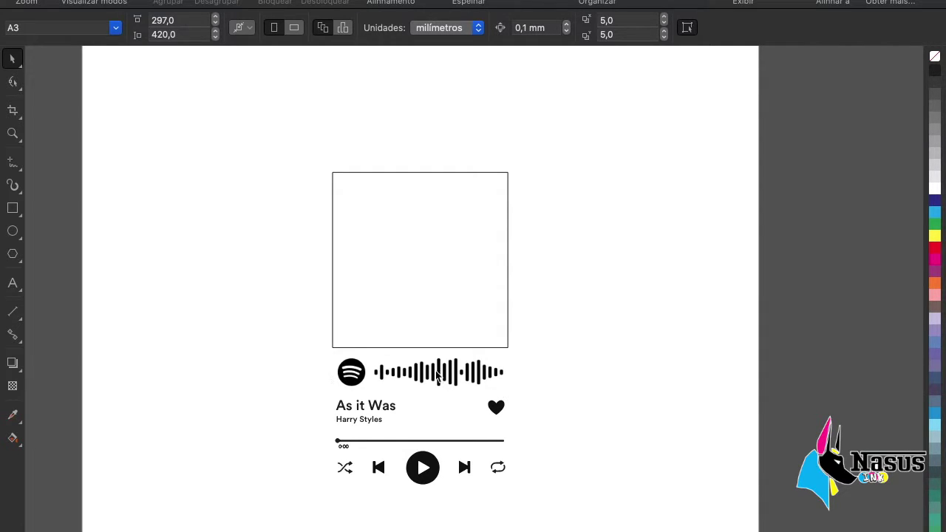
pyautogui.click(473, 372)
pyautogui.click(258, 363)
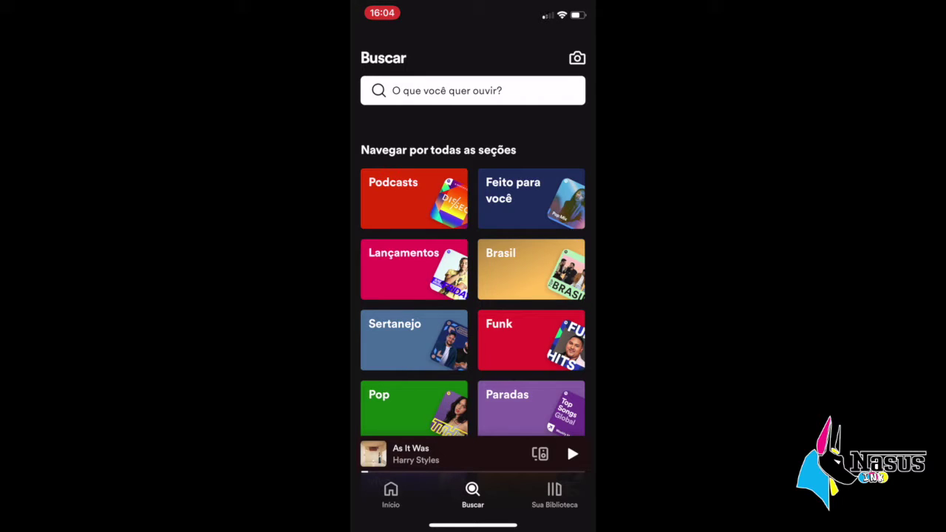
# Switch to the Spotify mobile app, search for "as it was" and open the As It Was track by Harry Styles in the player.
pyautogui.click(446, 90)
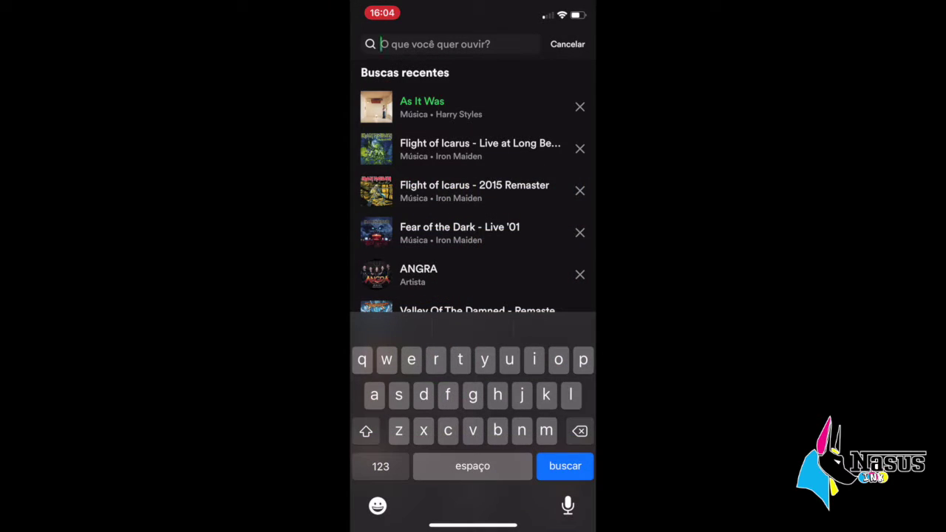
pyautogui.write('as ')
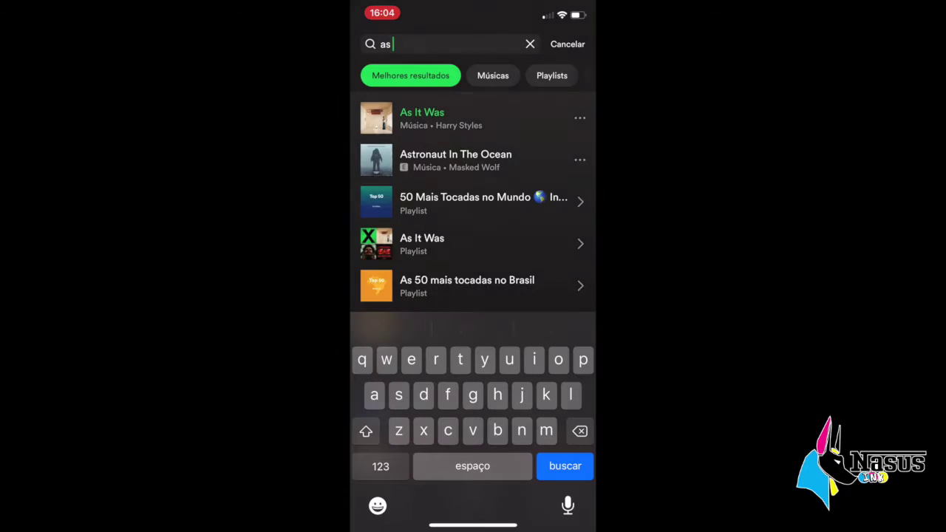
pyautogui.write('it was')
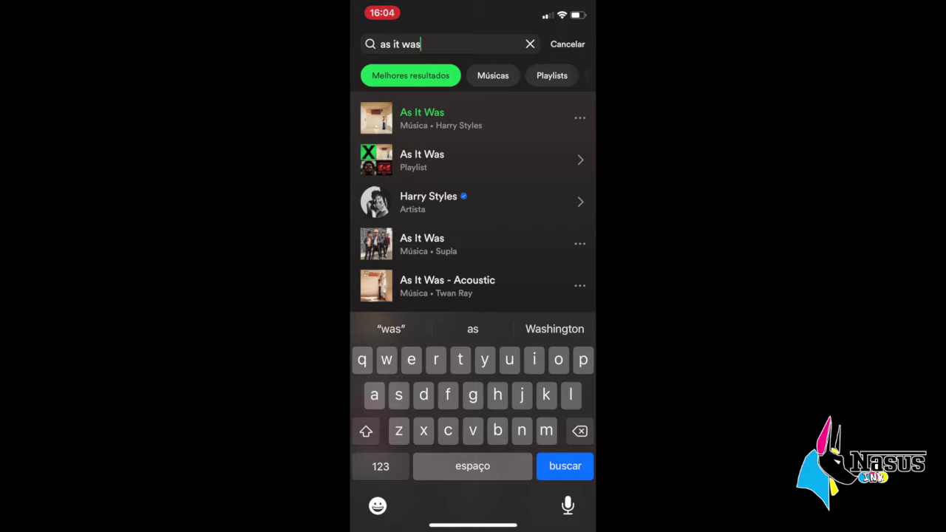
pyautogui.press('Return')
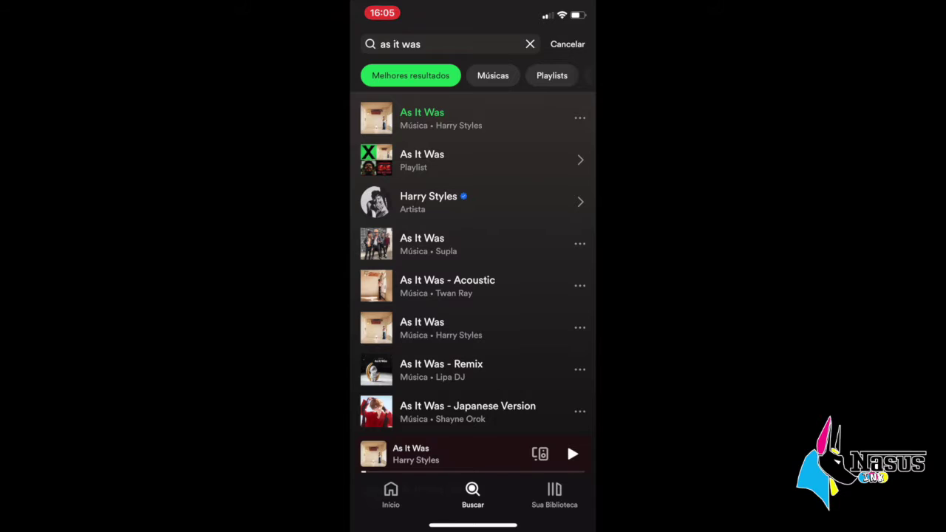
pyautogui.click(436, 453)
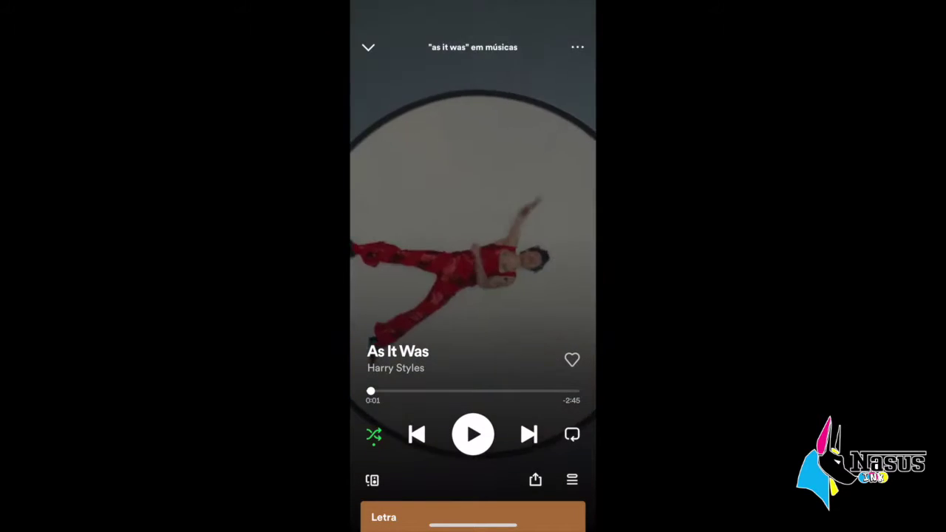
# Open the sharing options of the As It Was track and copy its link.
pyautogui.click(577, 47)
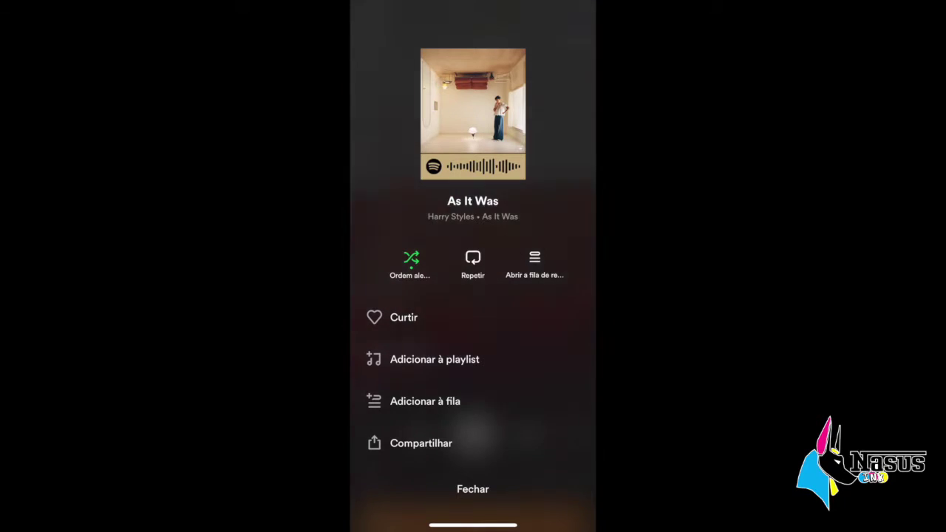
pyautogui.click(473, 488)
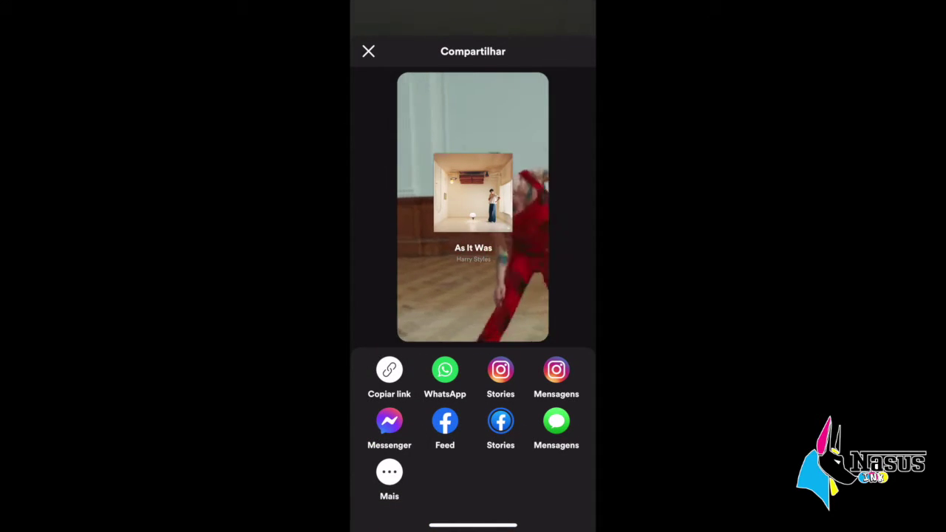
pyautogui.click(390, 370)
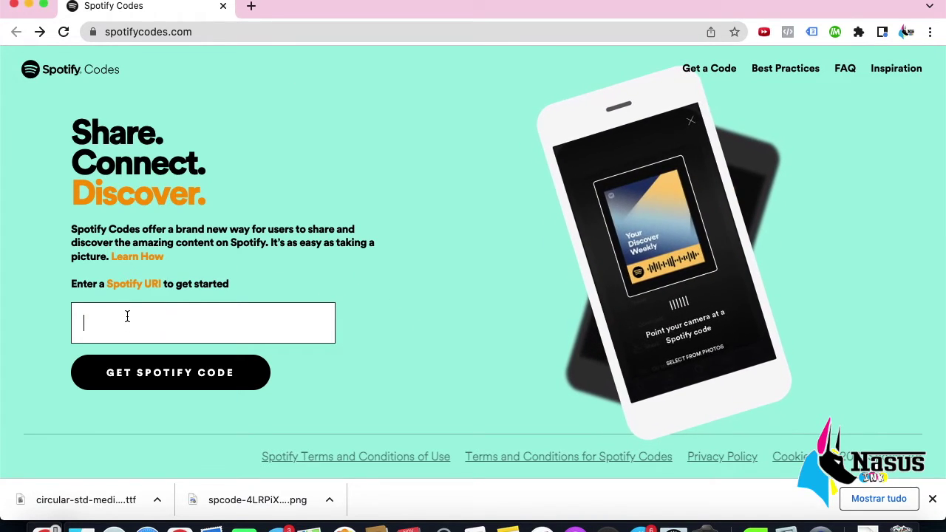
# On the Spotify Codes website, paste the copied track link and generate its Spotify code.
pyautogui.press('super+v')
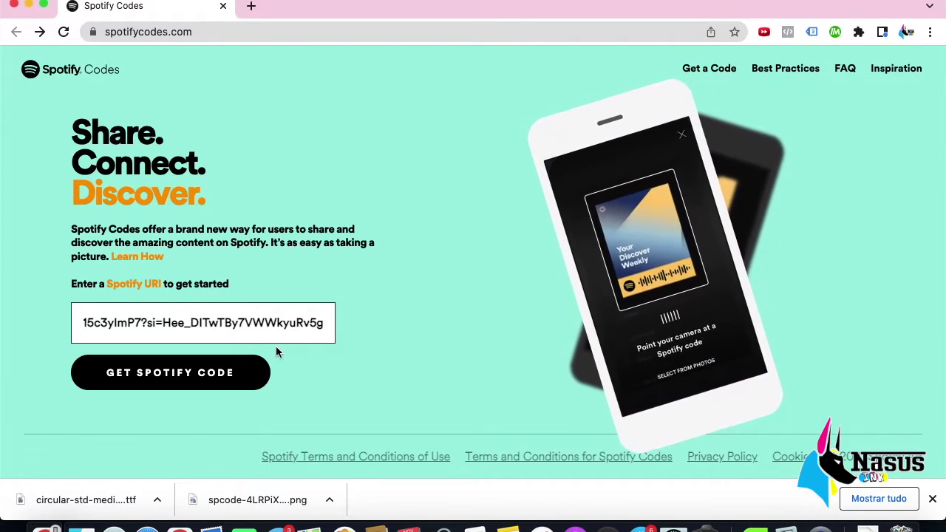
pyautogui.click(215, 373)
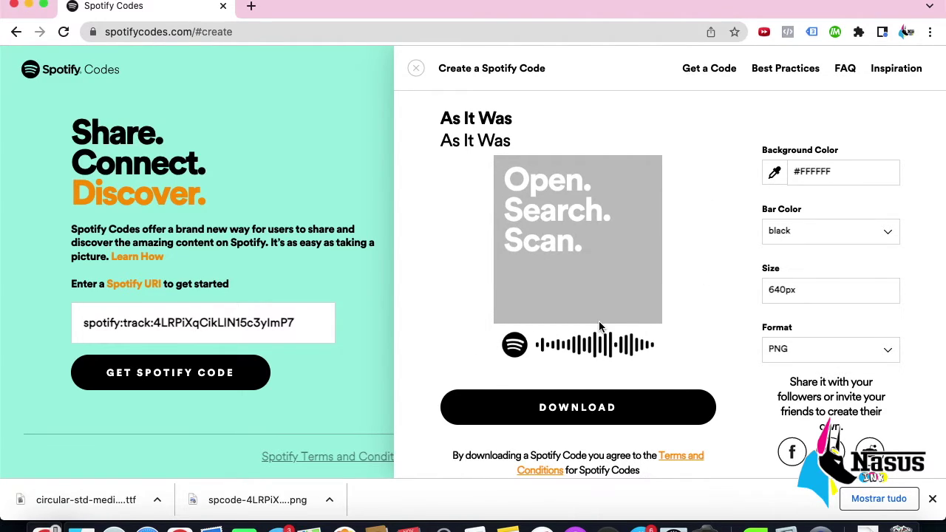
# Set the code's bar color to white and its background color to black (#010101).
pyautogui.click(864, 239)
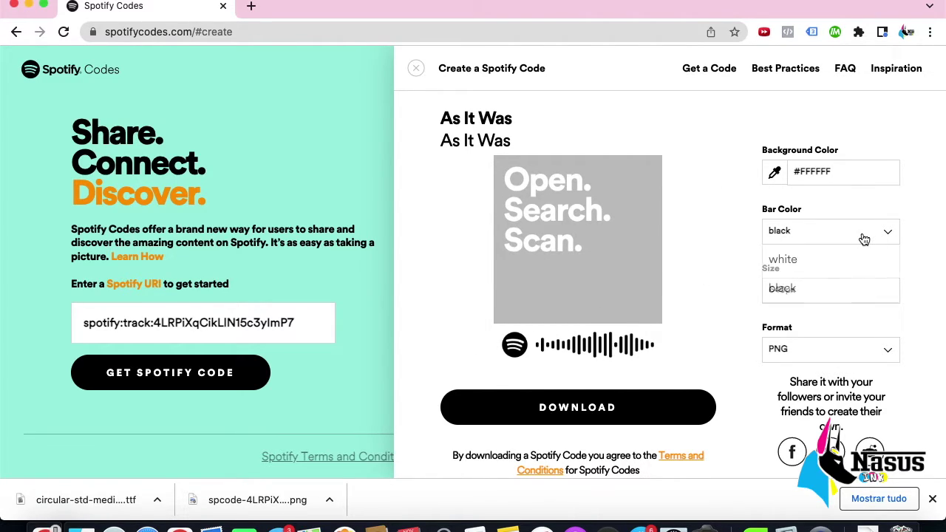
pyautogui.click(729, 237)
pyautogui.click(827, 231)
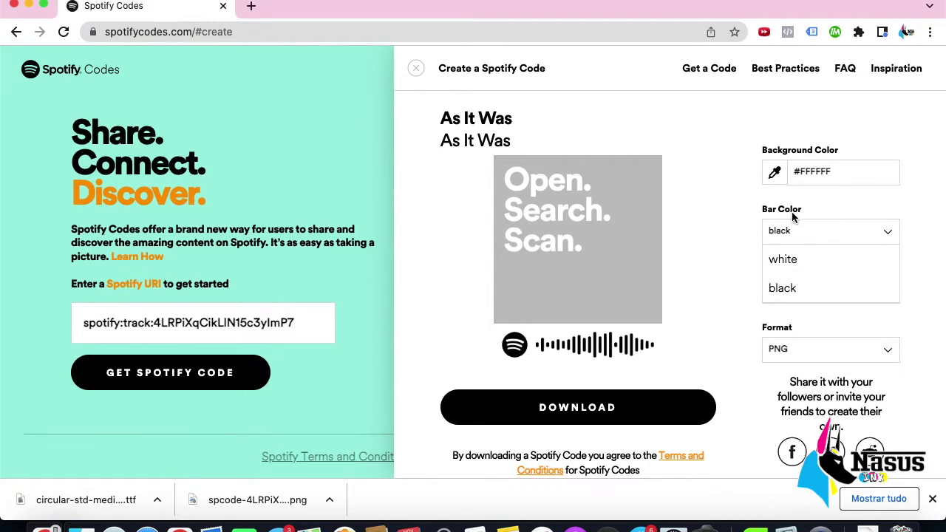
pyautogui.click(802, 259)
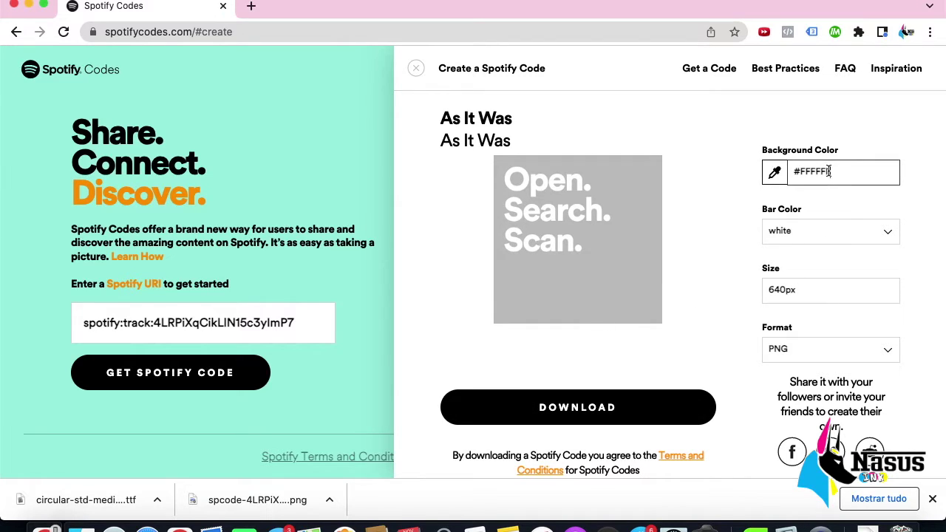
pyautogui.click(774, 172)
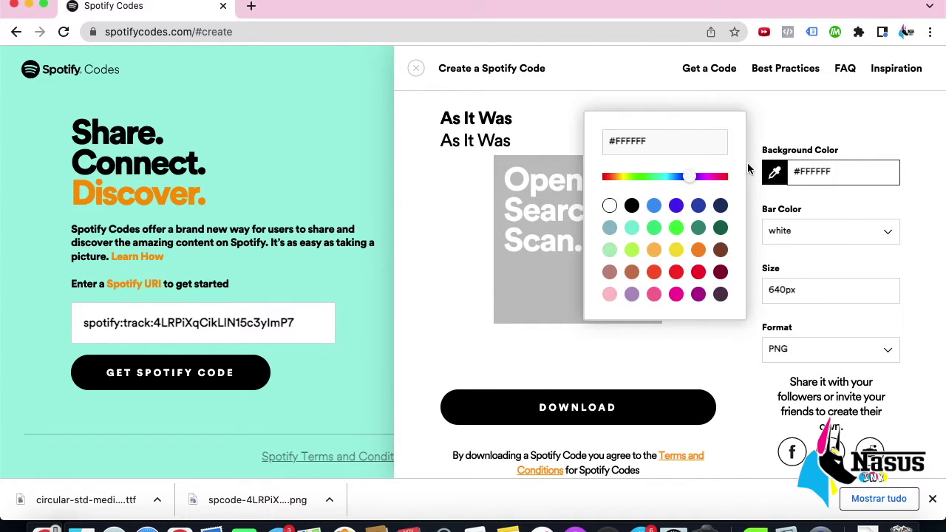
pyautogui.click(630, 206)
pyautogui.click(731, 348)
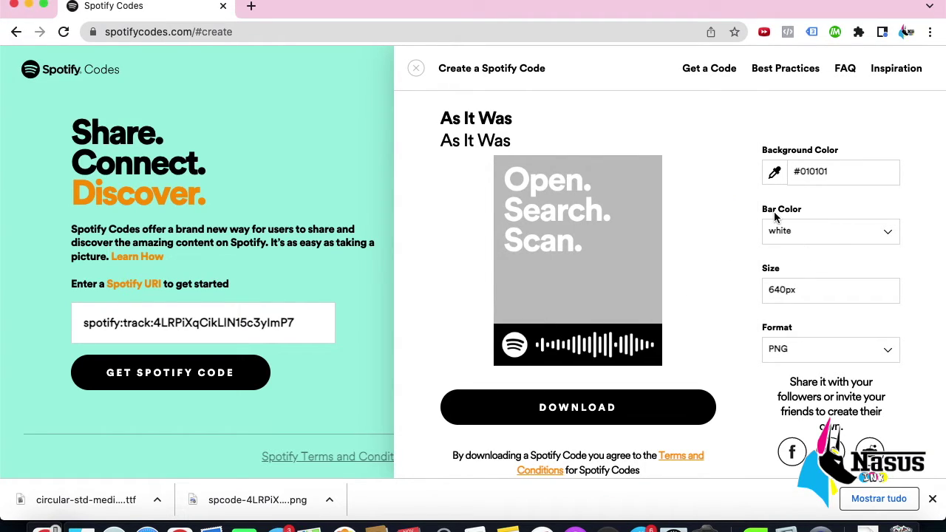
# Set the code's background color to white (#FFFFFF) and its bar color to black, and download it as a PNG.
pyautogui.click(773, 168)
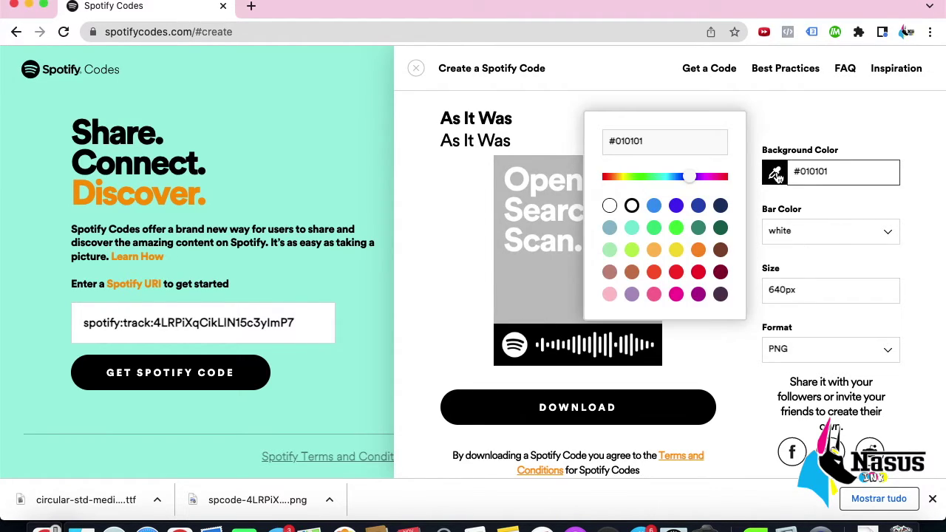
pyautogui.click(608, 207)
pyautogui.click(887, 230)
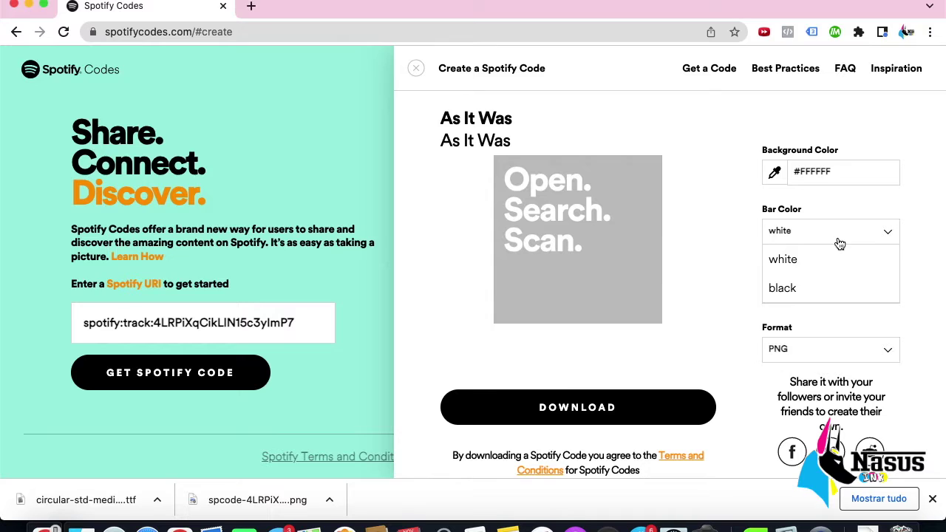
pyautogui.click(817, 288)
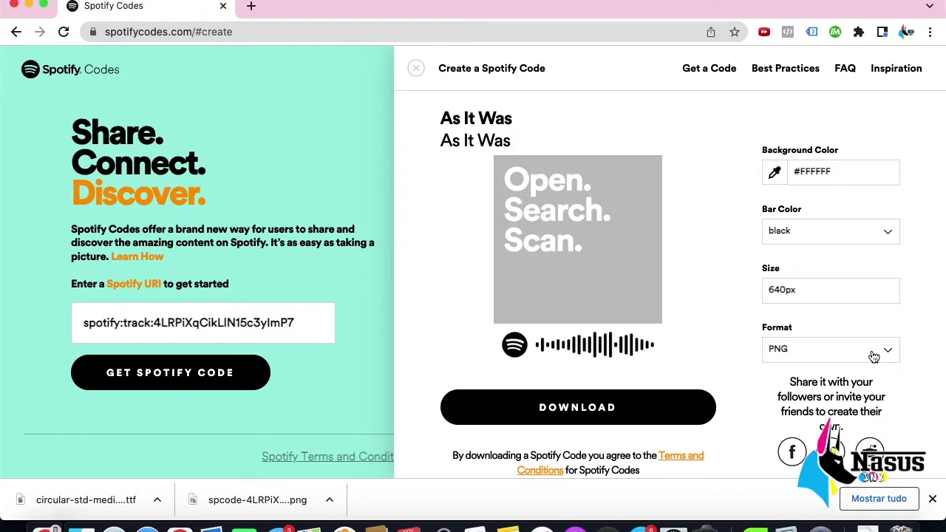
pyautogui.click(605, 419)
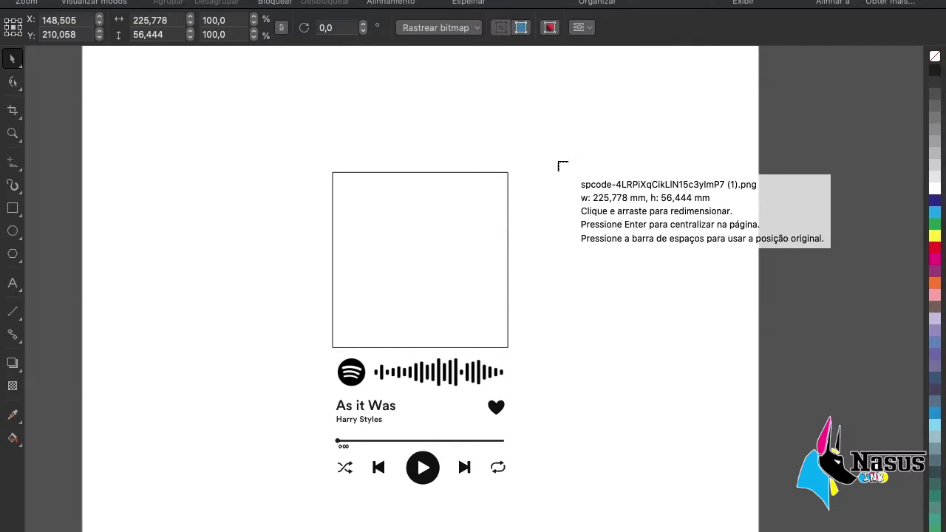
# Back in CorelDRAW, place the imported code PNG, scale it to about 91 mm wide and position it beside the plaque layout.
pyautogui.click(479, 105)
pyautogui.moveTo(703, 159); pyautogui.dragTo(468, 222)
pyautogui.moveTo(767, 168); pyautogui.dragTo(459, 244)
pyautogui.moveTo(386, 293); pyautogui.dragTo(687, 346)
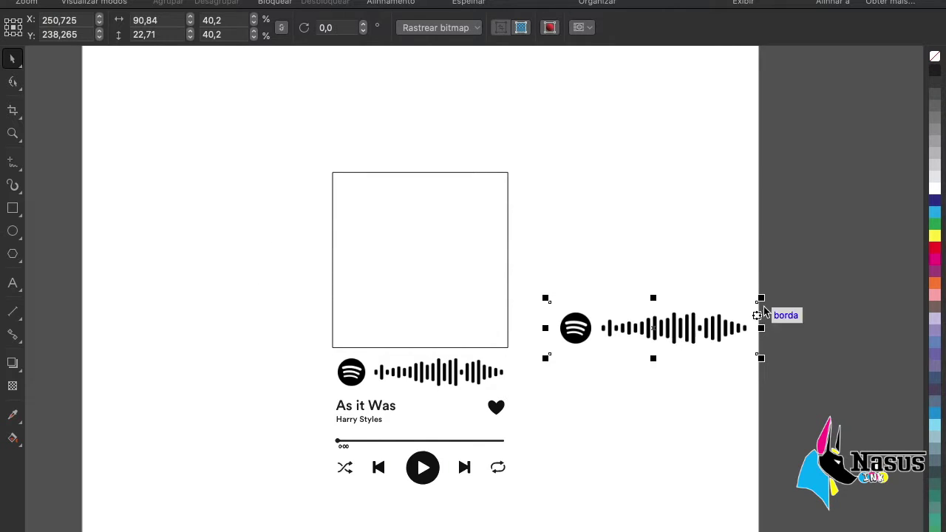
pyautogui.click(246, 270)
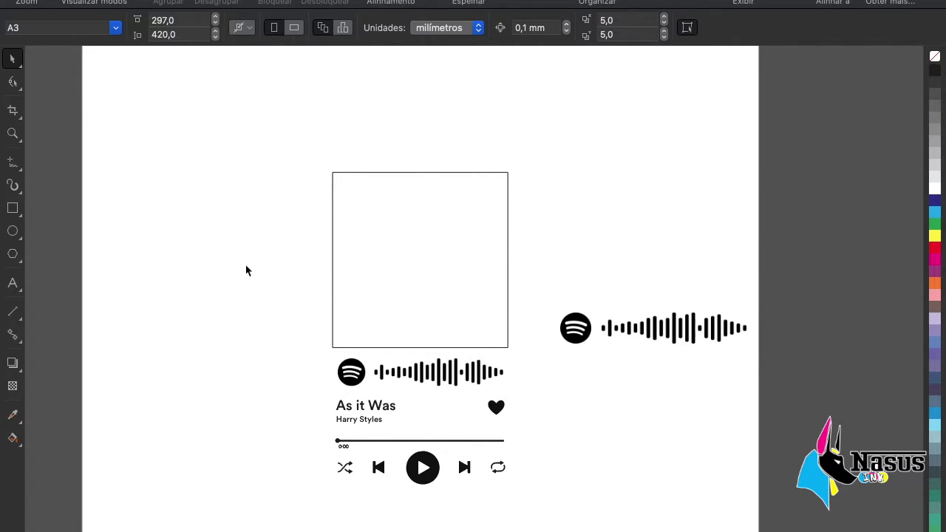
# Move the plaque template slightly upward and ungroup all of its objects.
pyautogui.moveTo(437, 311)
pyautogui.mouseDown()
pyautogui.moveTo(342, 226)
pyautogui.moveTo(448, 296)
pyautogui.moveTo(367, 272)
pyautogui.moveTo(436, 292)
pyautogui.mouseUp()
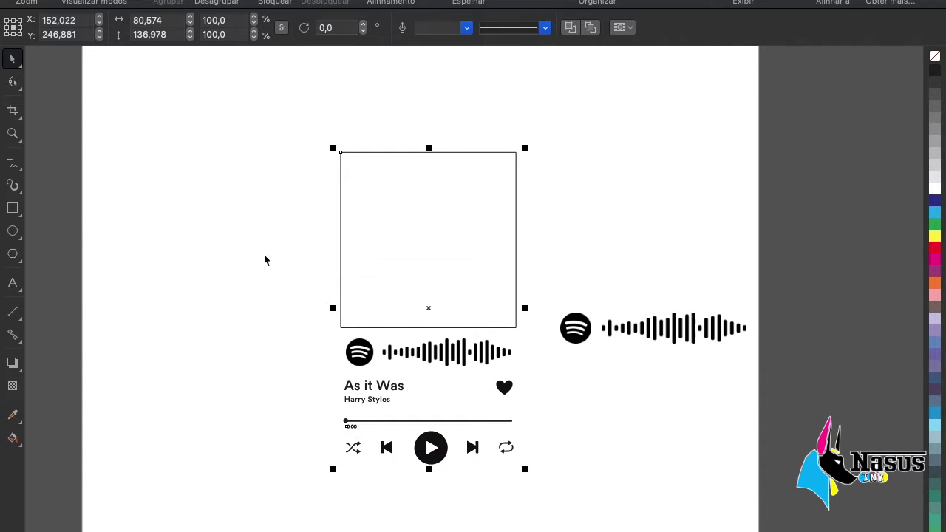
pyautogui.rightClick(392, 244)
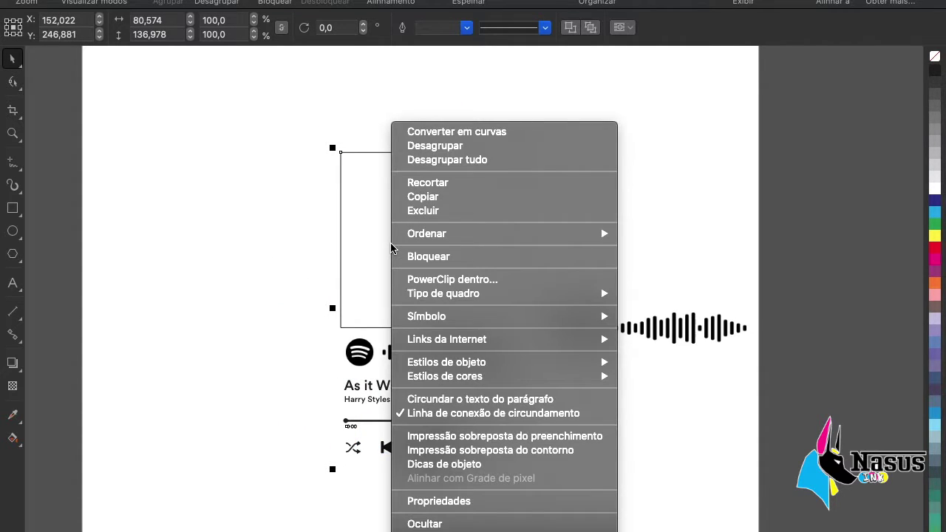
pyautogui.click(477, 161)
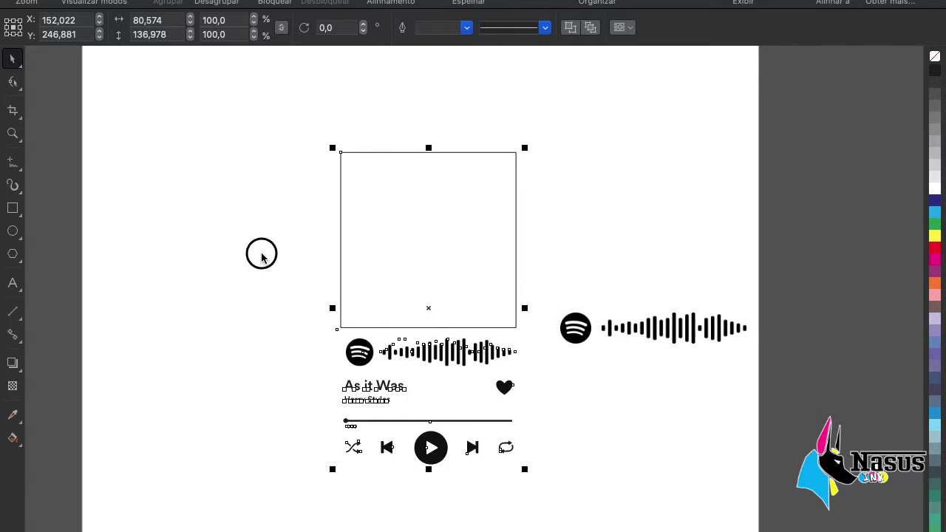
pyautogui.click(261, 255)
pyautogui.click(564, 387)
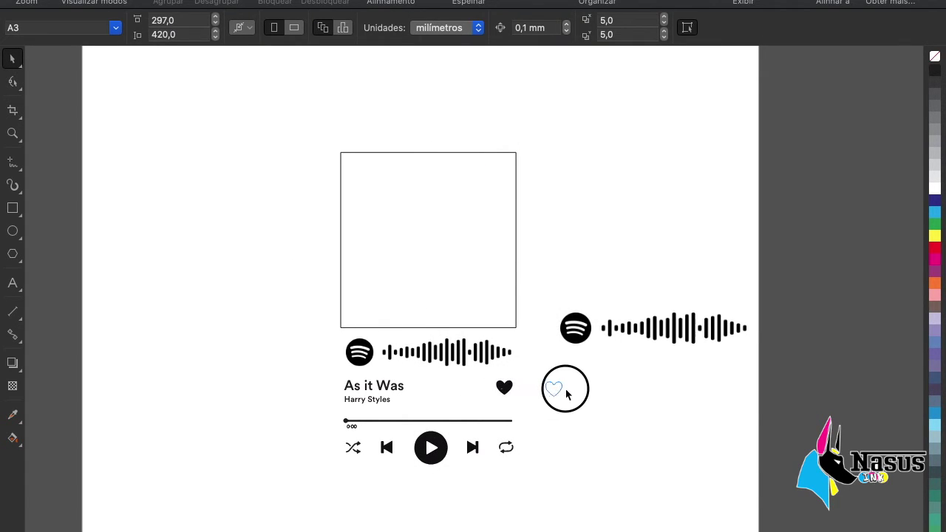
pyautogui.click(271, 328)
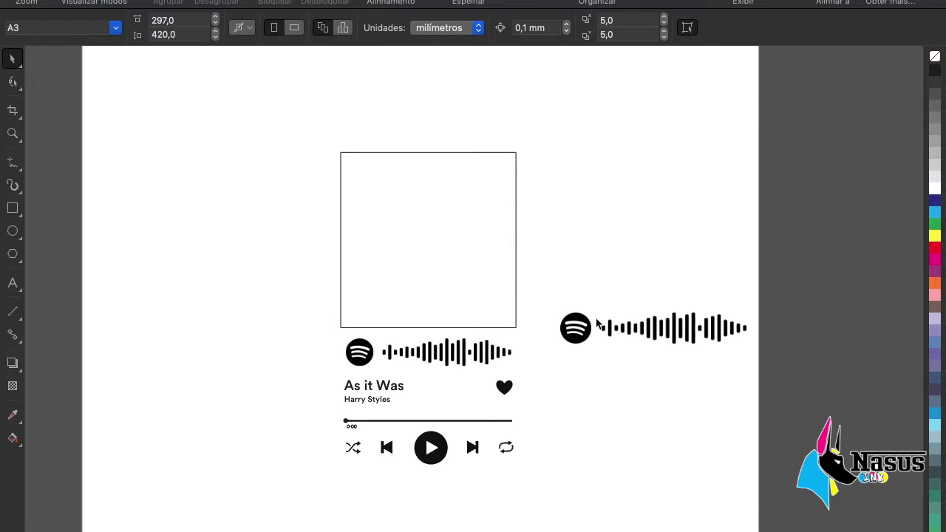
# Scale the new code to about 77 mm wide against the template's existing code, and set it back beside the plaque.
pyautogui.click(638, 330)
pyautogui.moveTo(758, 298); pyautogui.dragTo(710, 313)
pyautogui.moveTo(637, 339); pyautogui.dragTo(479, 345)
pyautogui.moveTo(412, 342); pyautogui.dragTo(364, 349)
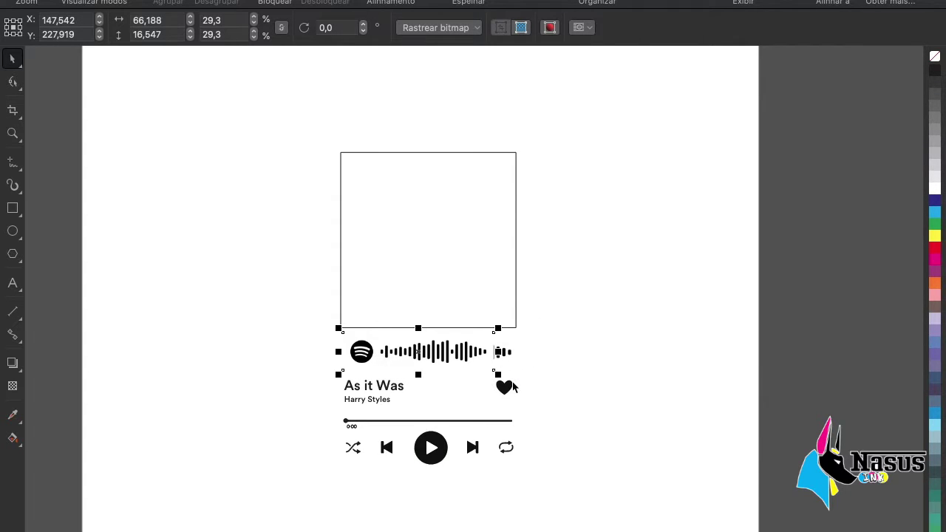
pyautogui.moveTo(497, 375); pyautogui.dragTo(521, 379)
pyautogui.moveTo(432, 355)
pyautogui.mouseDown()
pyautogui.moveTo(422, 348)
pyautogui.moveTo(441, 356)
pyautogui.mouseUp()
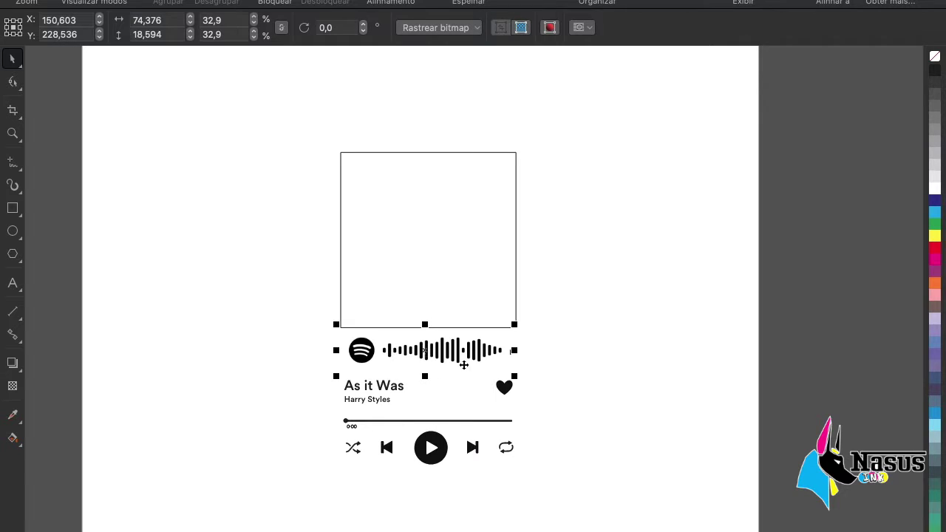
pyautogui.moveTo(511, 374); pyautogui.dragTo(519, 383)
pyautogui.moveTo(438, 356); pyautogui.dragTo(679, 349)
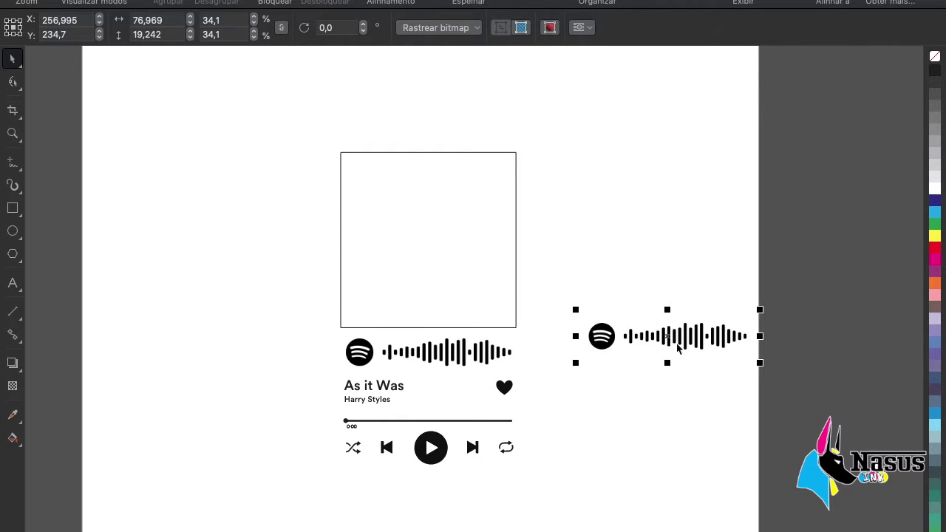
# Delete the template's old code and place the new one in its spot between the square frame and the song title.
pyautogui.click(423, 362)
pyautogui.press('Escape')
pyautogui.click(260, 318)
pyautogui.moveTo(260, 322); pyautogui.dragTo(547, 376)
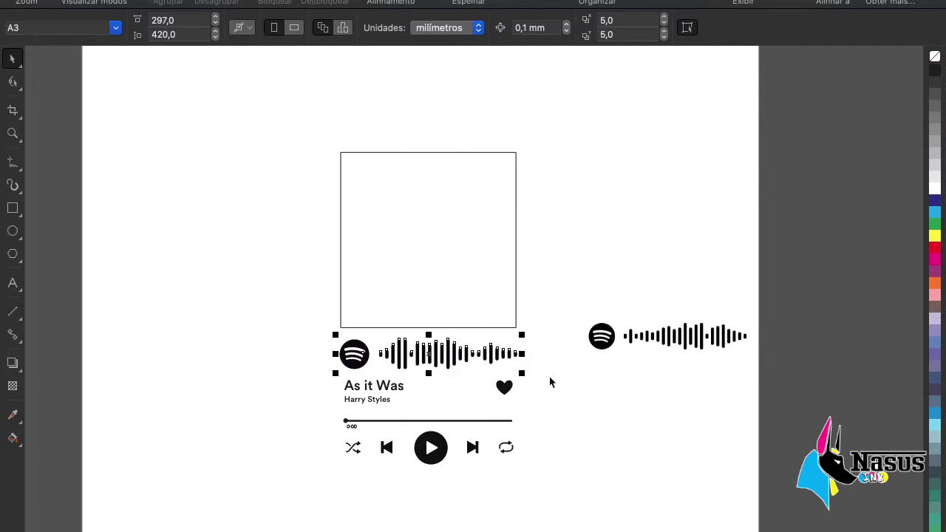
pyautogui.press('Delete')
pyautogui.moveTo(542, 351); pyautogui.dragTo(399, 361)
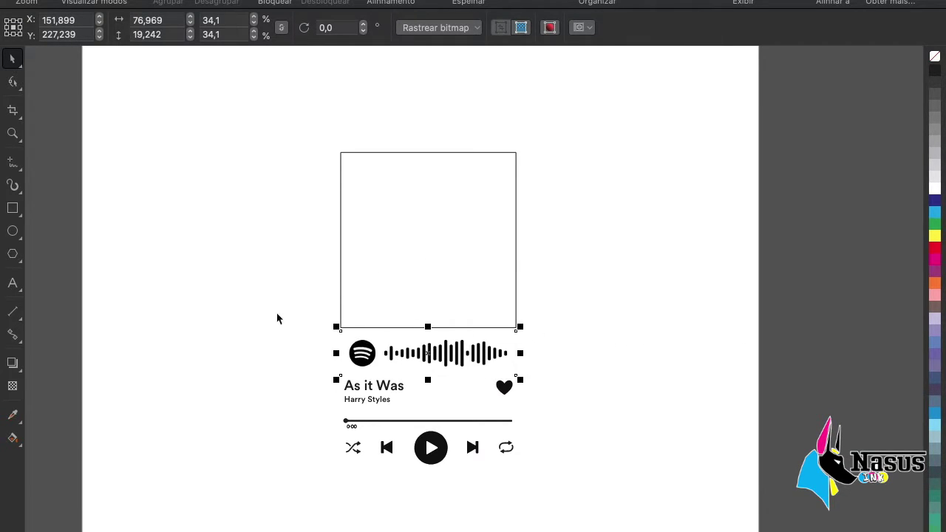
pyautogui.click(542, 327)
pyautogui.moveTo(447, 359); pyautogui.dragTo(470, 347)
pyautogui.click(669, 259)
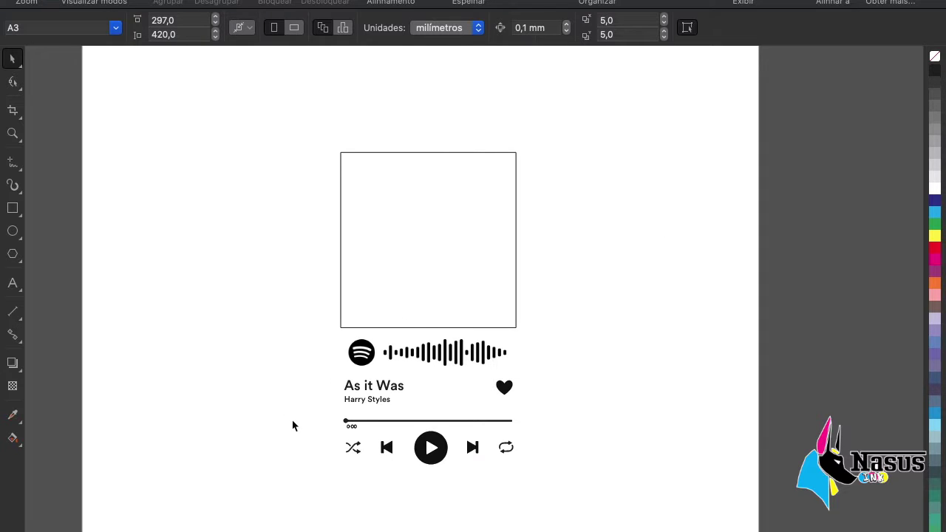
# Open the song title and artist text for editing with the Text tool, and leave text editing.
pyautogui.click(386, 387)
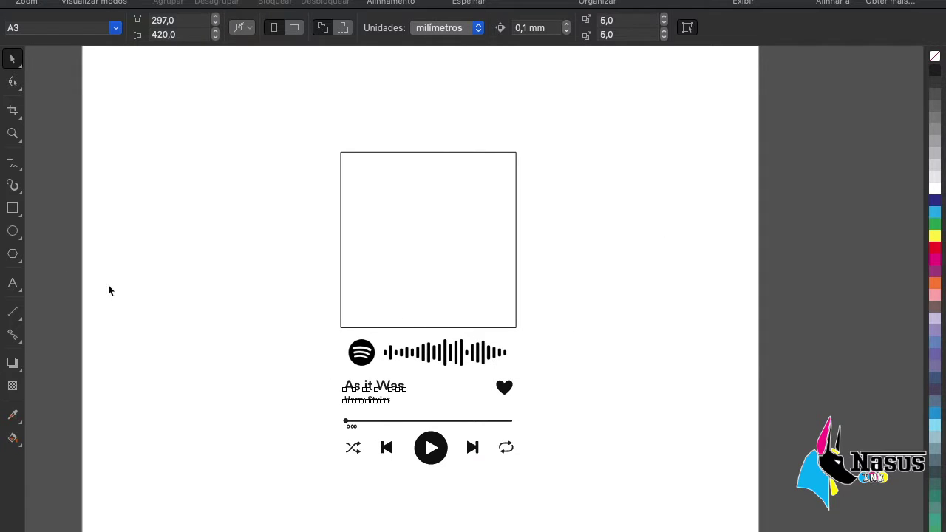
pyautogui.click(13, 283)
pyautogui.click(393, 398)
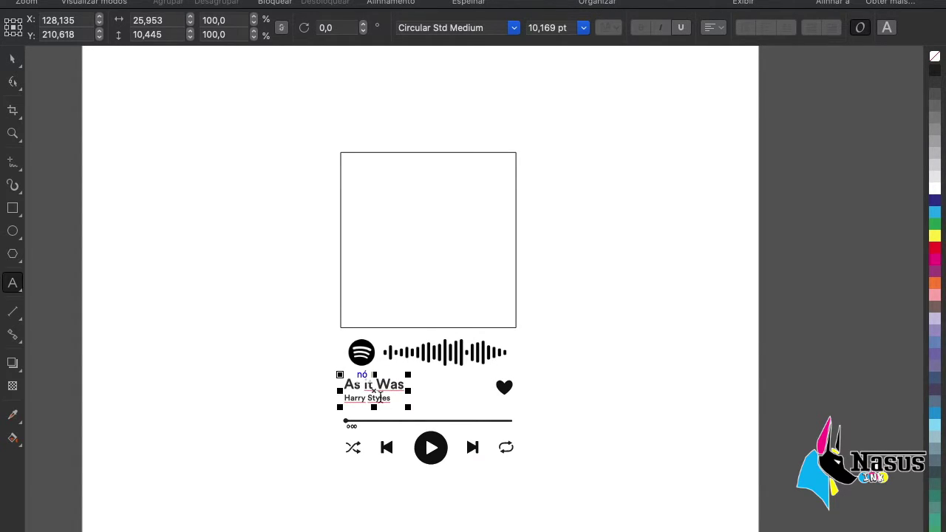
pyautogui.click(11, 59)
pyautogui.click(256, 363)
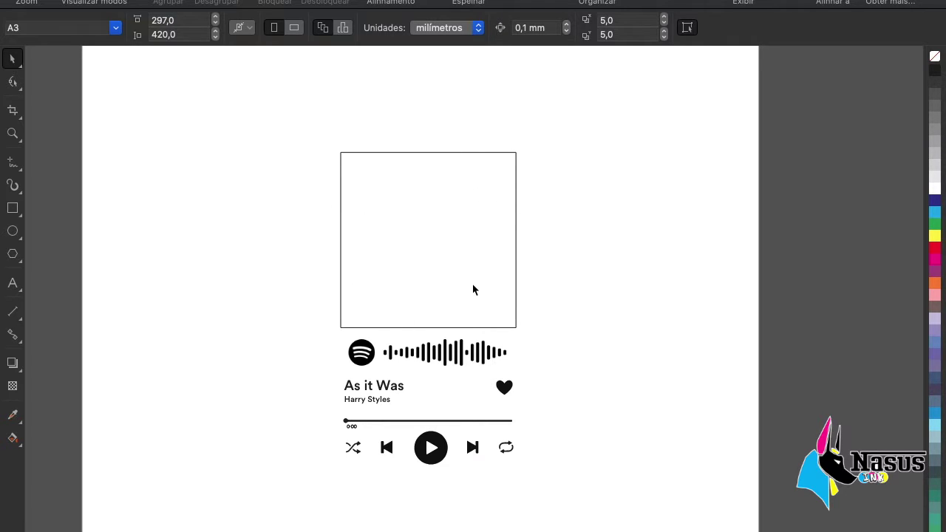
# Place the imported couple photo at about 76 by 77 mm and position it overlapping the edge of the square frame.
pyautogui.moveTo(556, 141); pyautogui.dragTo(742, 327)
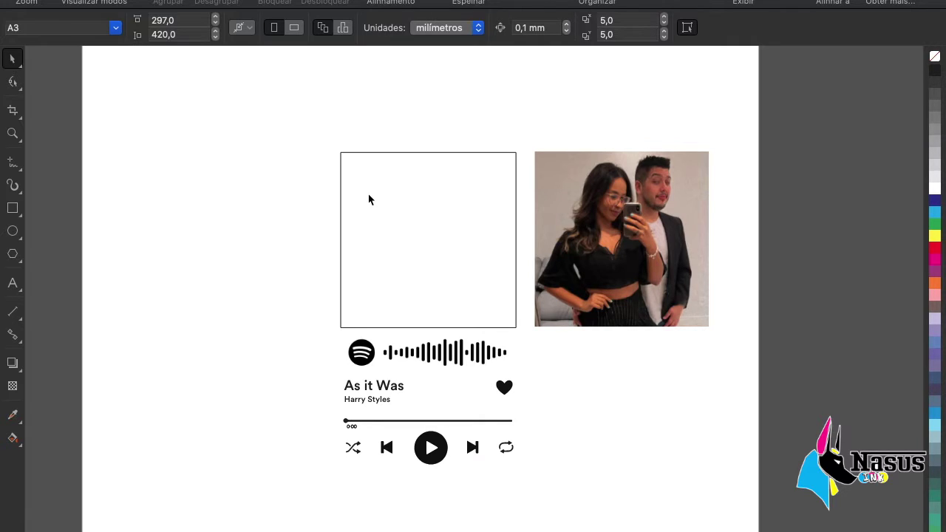
pyautogui.click(629, 226)
pyautogui.moveTo(648, 226); pyautogui.dragTo(465, 233)
pyautogui.hotkey('ctrl', 'z')
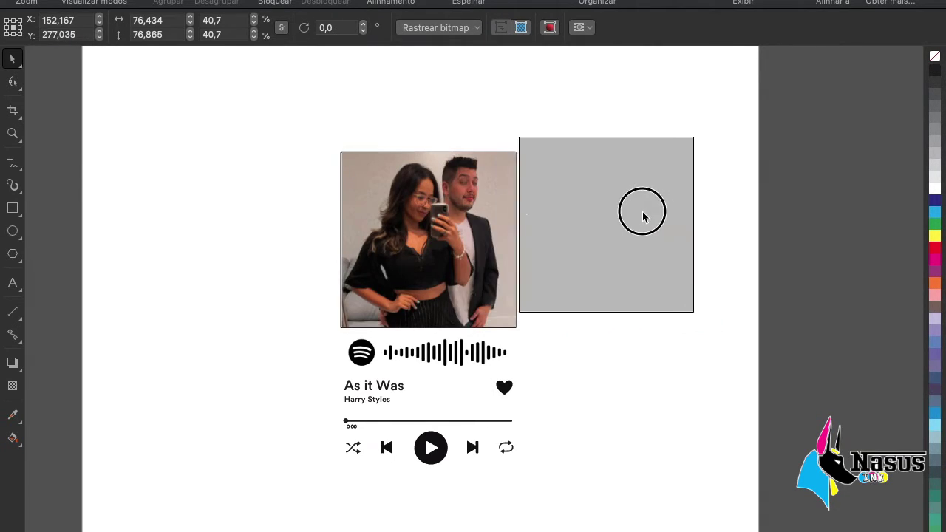
pyautogui.moveTo(670, 222); pyautogui.dragTo(559, 212)
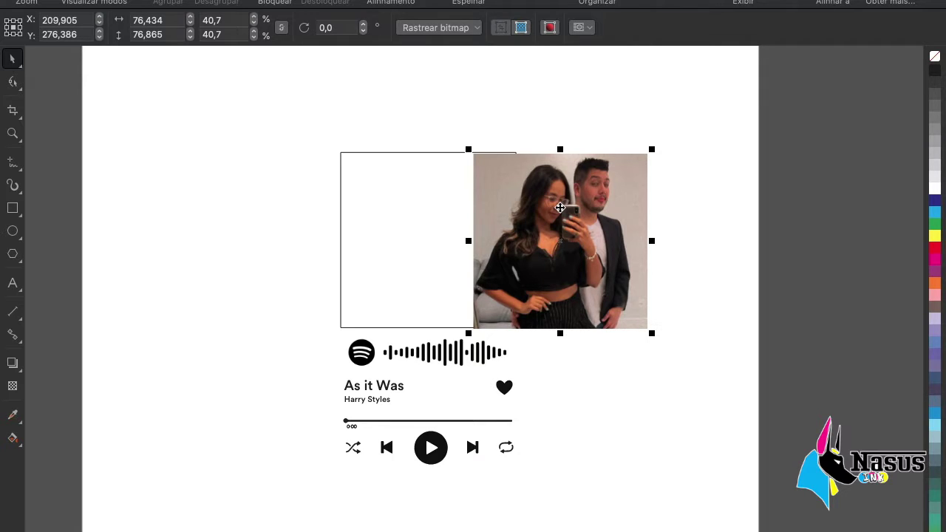
# Send the photo to the back of the page and shift it level with the square frame, overlapping only its edge.
pyautogui.rightClick(559, 207)
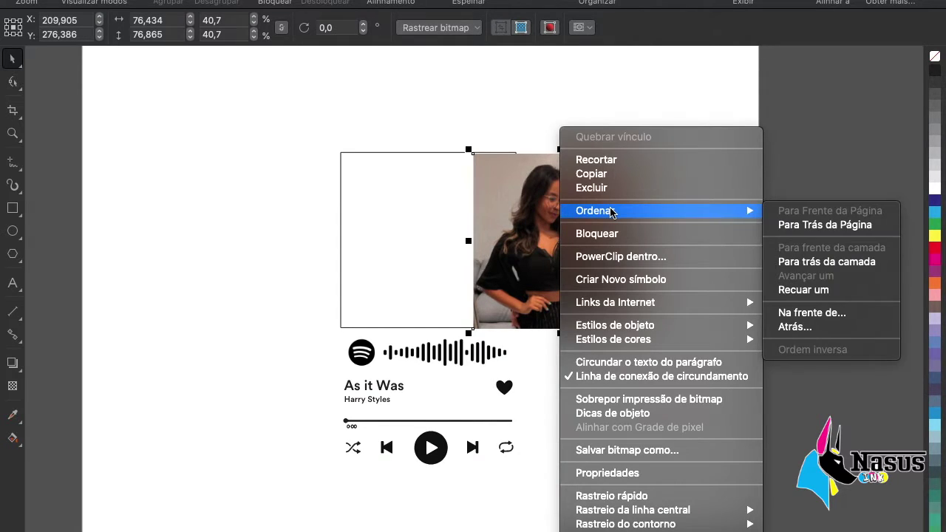
pyautogui.moveTo(744, 211)
pyautogui.click(786, 222)
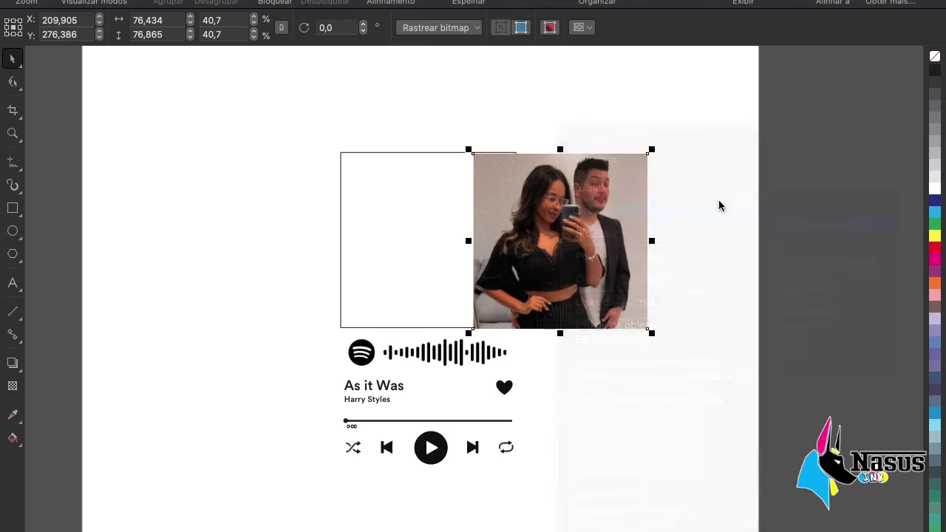
pyautogui.click(627, 110)
pyautogui.moveTo(610, 175); pyautogui.dragTo(592, 182)
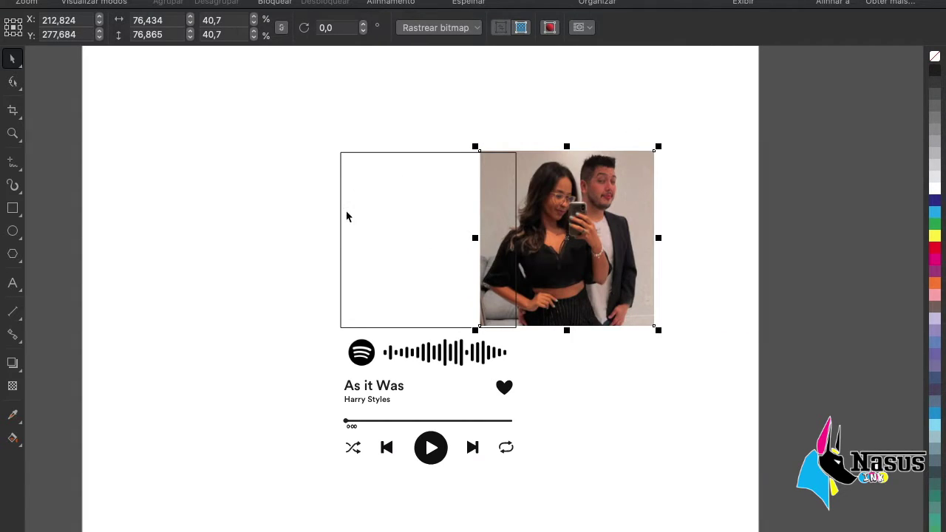
pyautogui.moveTo(567, 239); pyautogui.dragTo(574, 220)
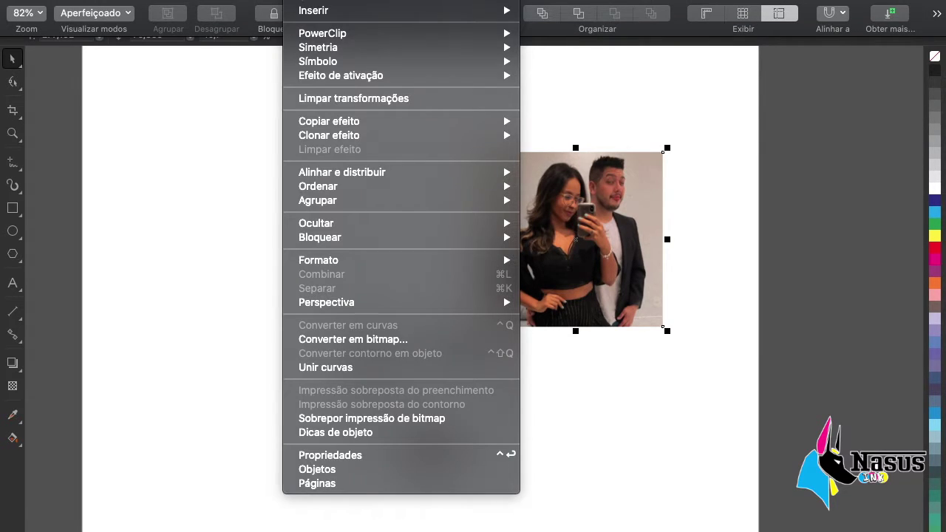
# PowerClip the photo inside the square frame.
pyautogui.moveTo(359, 34)
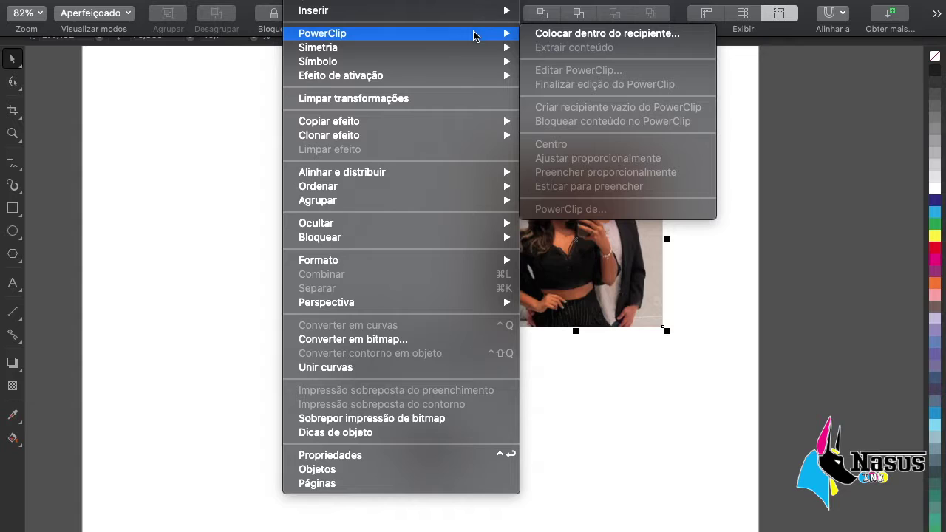
pyautogui.click(548, 41)
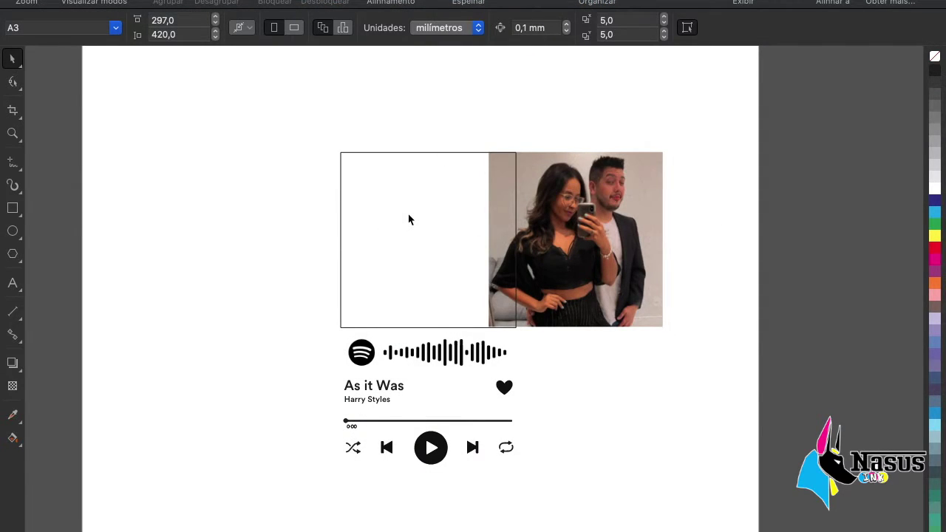
pyautogui.click(408, 220)
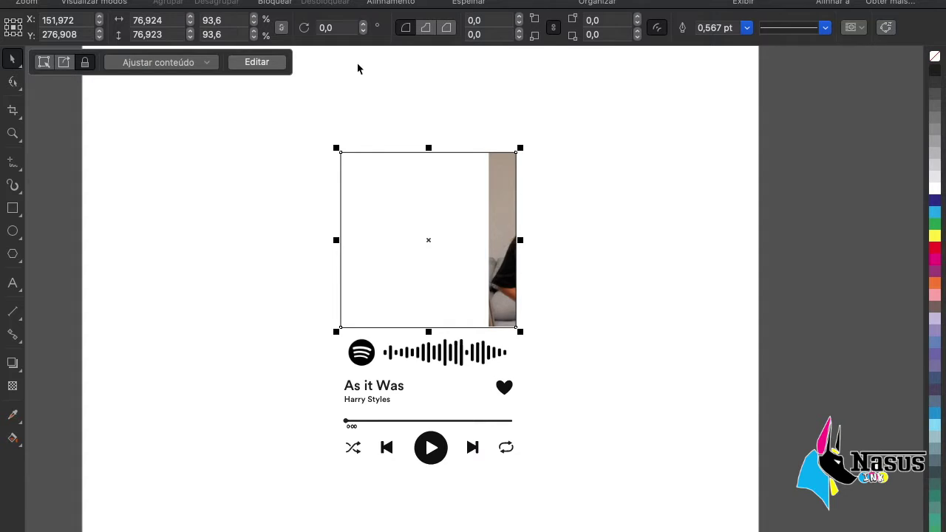
# Edit the PowerClip content, move the photo higher so it only partly overlaps the frame, and finish editing.
pyautogui.click(264, 65)
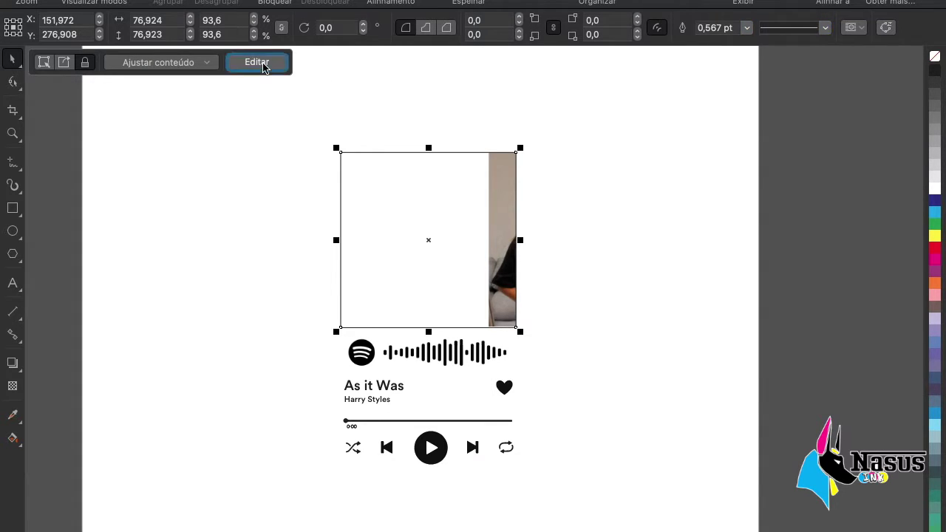
pyautogui.moveTo(612, 226); pyautogui.dragTo(570, 100)
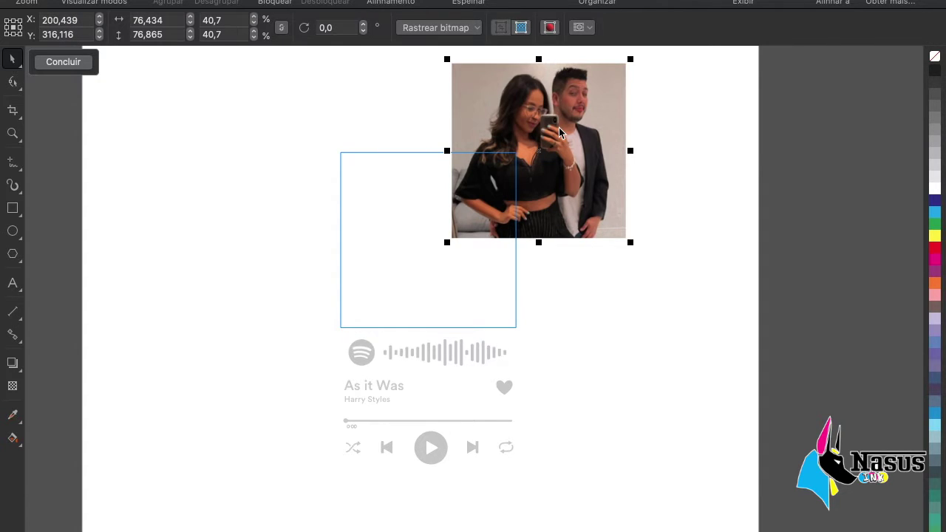
pyautogui.click(62, 61)
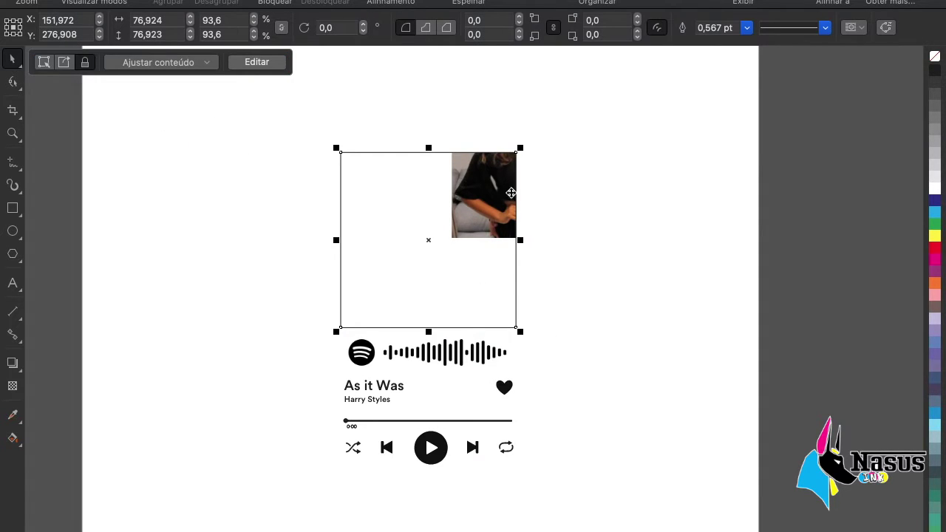
# Edit the PowerClip content again, align the photo so it fills the square frame, and finish editing.
pyautogui.click(265, 65)
pyautogui.moveTo(550, 152); pyautogui.dragTo(462, 239)
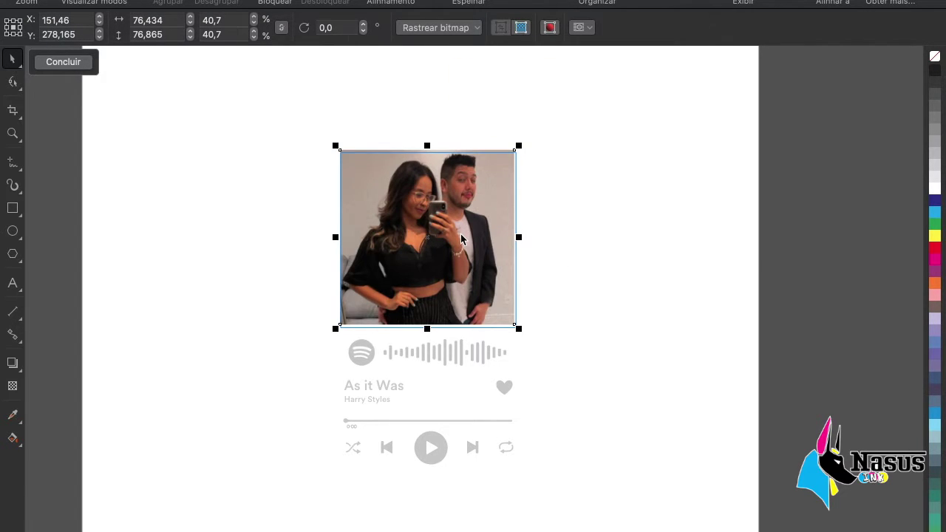
pyautogui.press('Down')
pyautogui.press('Down')
pyautogui.press('Down')
pyautogui.press('Down')
pyautogui.press('Down')
pyautogui.press('Down')
pyautogui.press('Down')
pyautogui.press('Down')
pyautogui.press('Down')
pyautogui.press('Right')
pyautogui.press('Right')
pyautogui.press('Right')
pyautogui.press('Right')
pyautogui.press('Down')
pyautogui.press('Down')
pyautogui.press('Right')
pyautogui.press('Right')
pyautogui.press('Down')
pyautogui.press('Right')
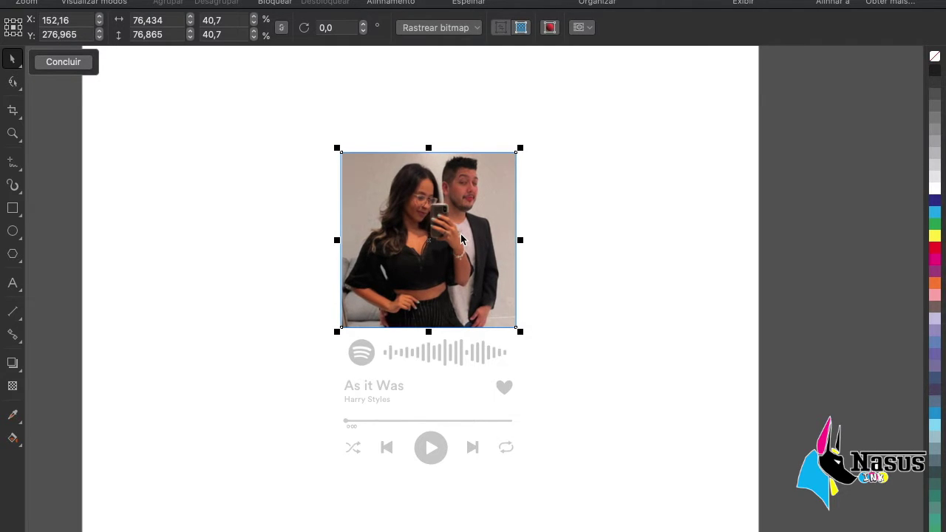
pyautogui.press('Left')
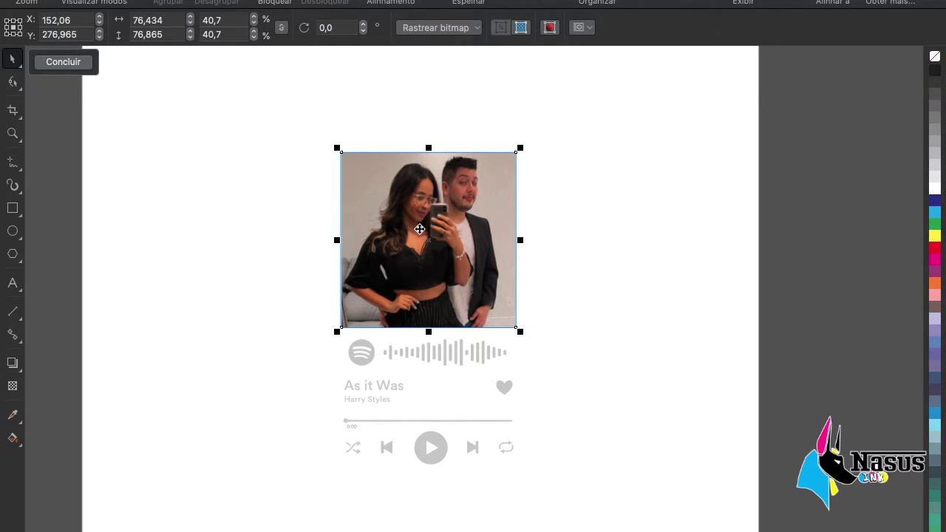
pyautogui.click(82, 64)
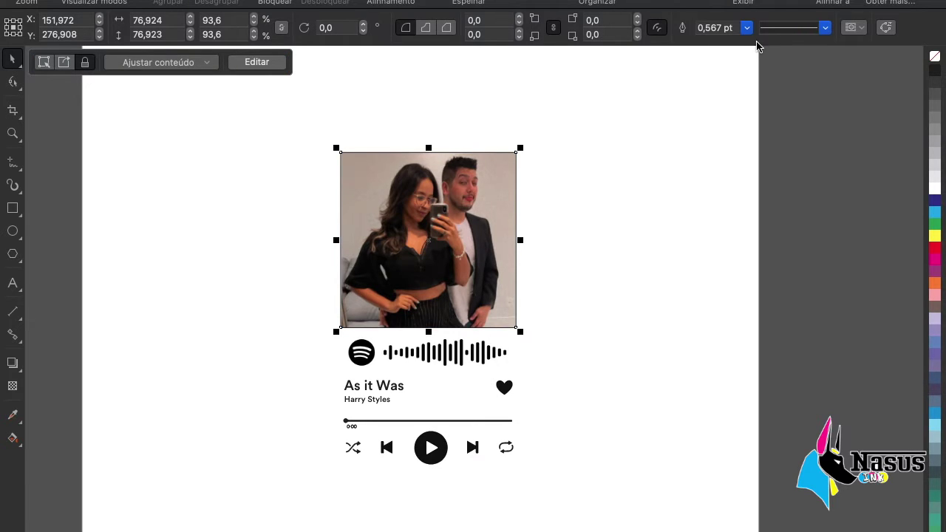
# Set the photo frame's outline width to none (Nenhum) and deselect it.
pyautogui.click(747, 28)
pyautogui.click(731, 44)
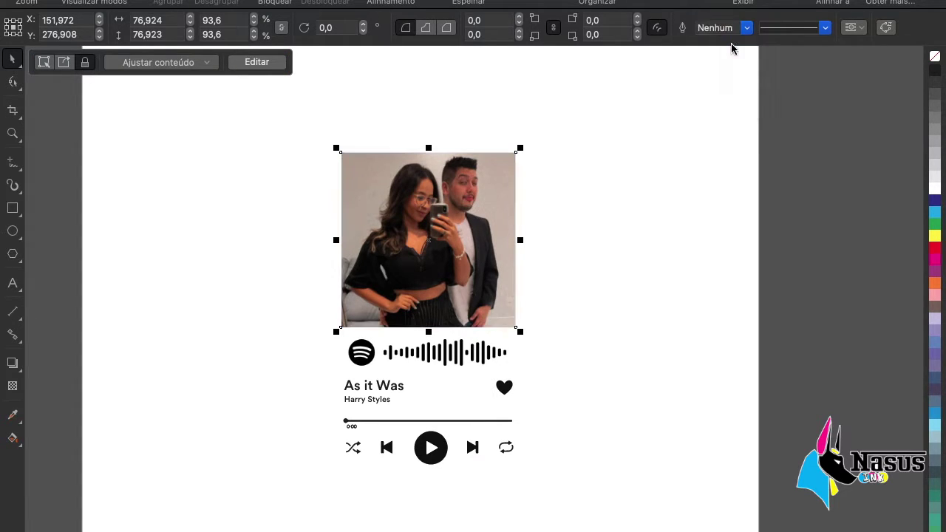
pyautogui.click(559, 200)
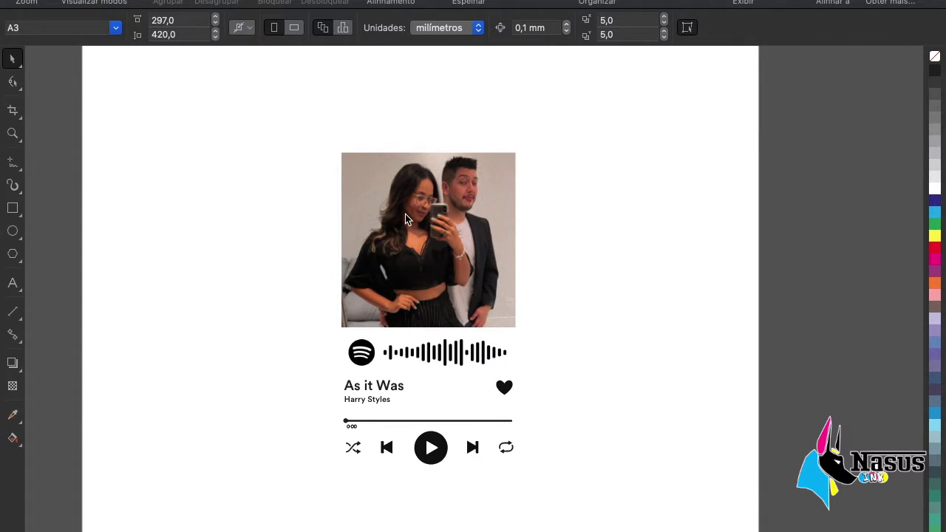